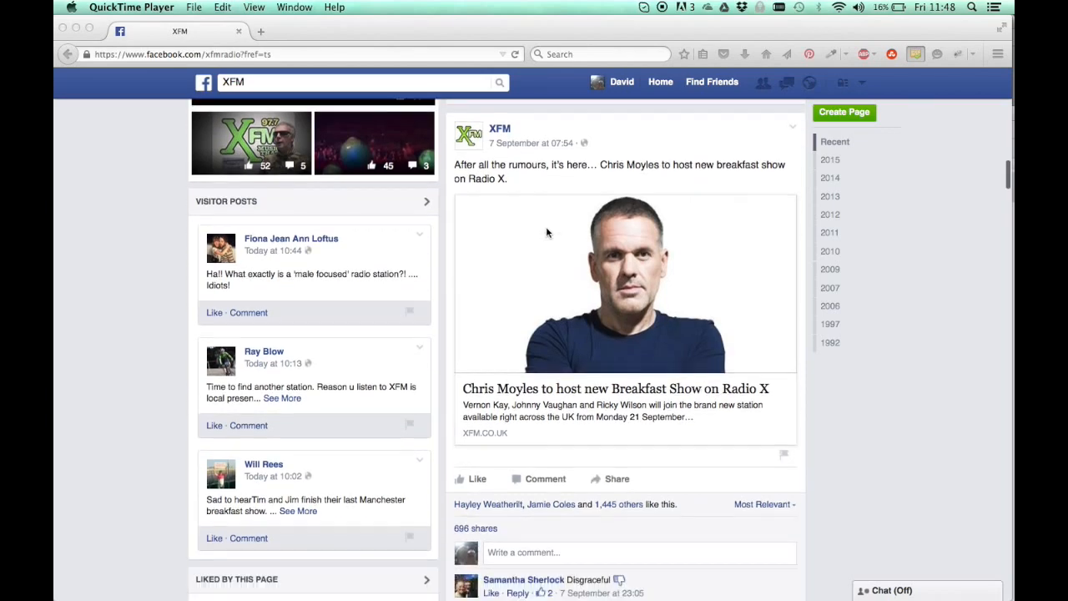
scroll(527, 424, down, 1)
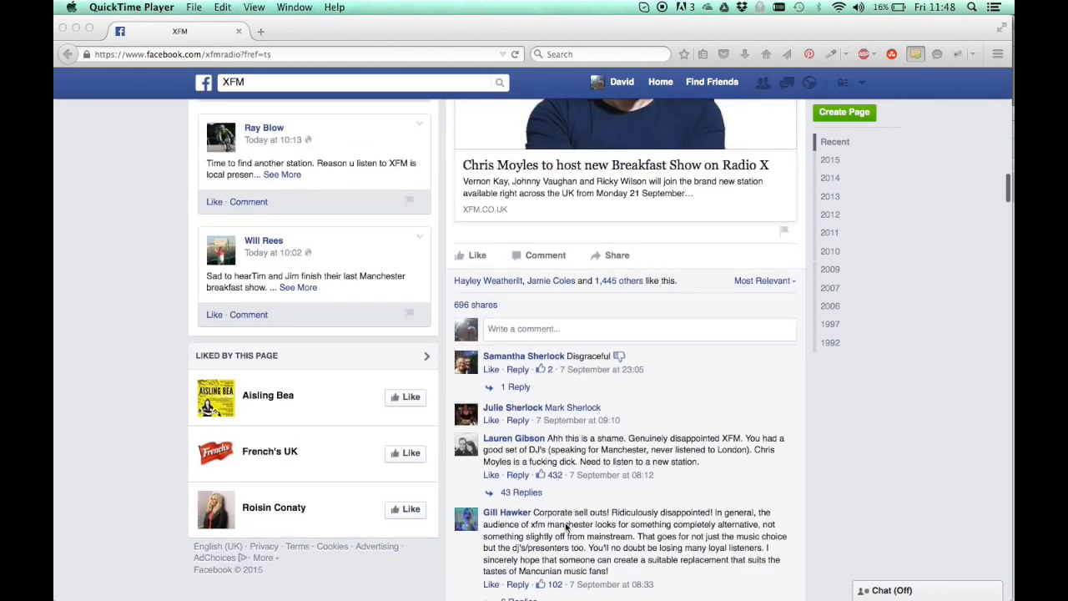
Examine the XFM page's post about Chris Moyles hosting the Radio X breakfast show and its comments
scroll(528, 334, up, 4)
scroll(527, 232, up, 3)
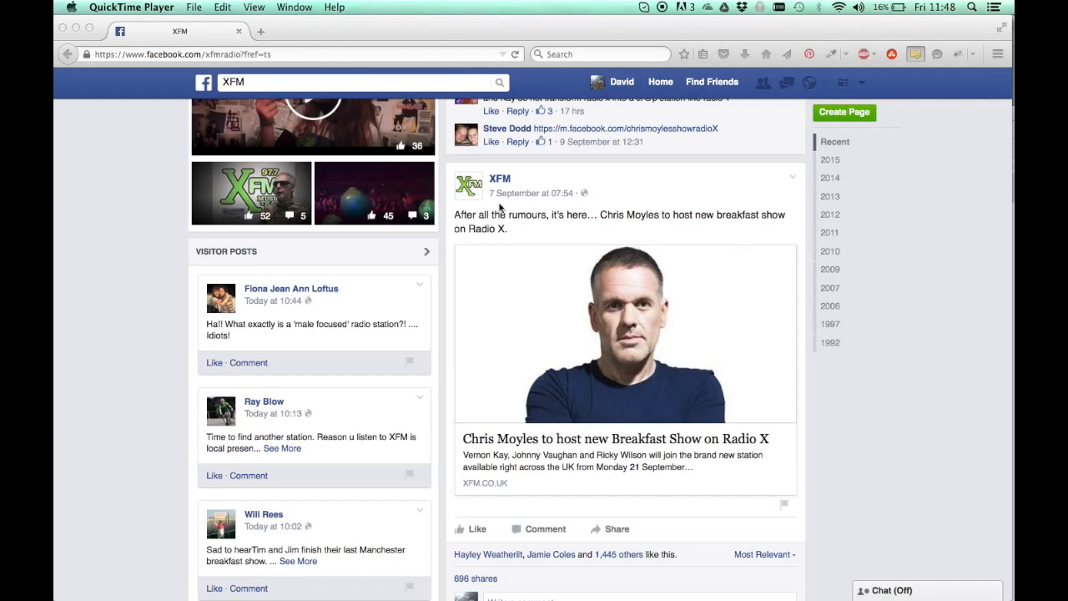
scroll(564, 337, down, 3)
scroll(565, 335, up, 4)
scroll(565, 335, down, 1)
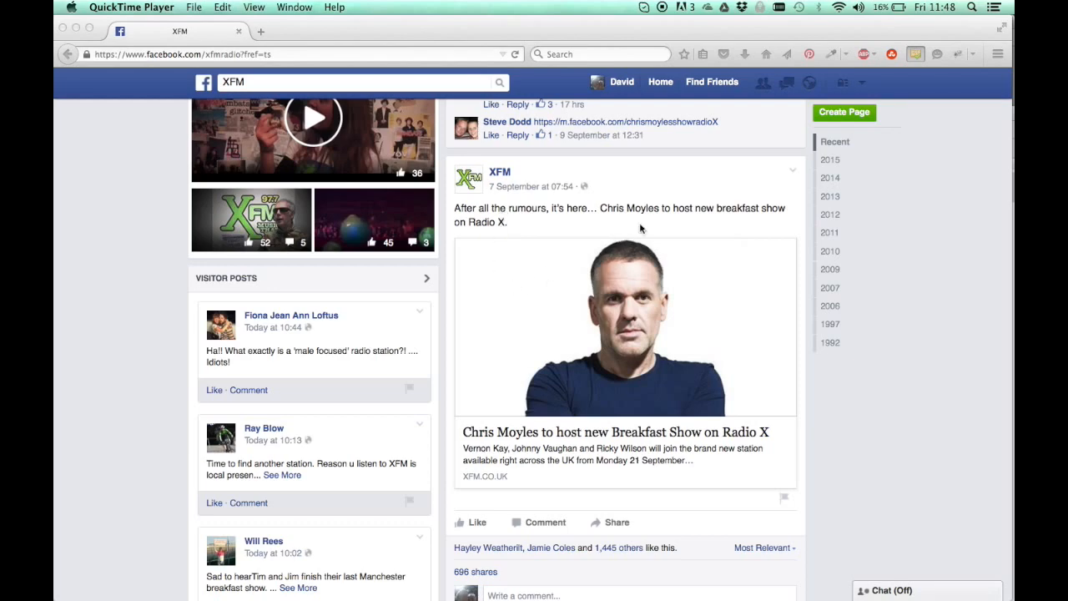
scroll(637, 243, down, 5)
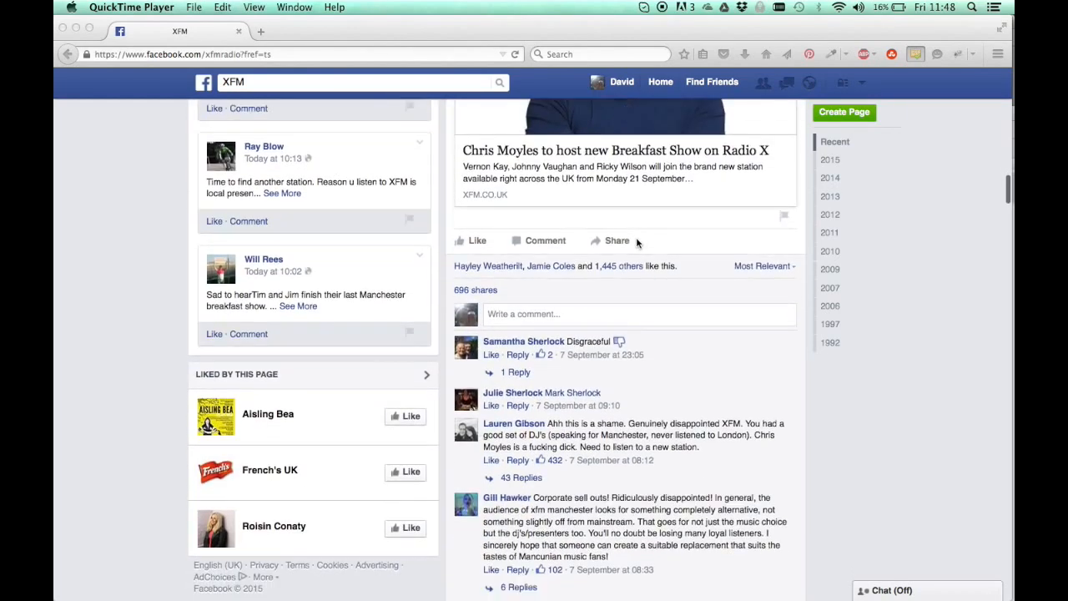
scroll(636, 242, down, 3)
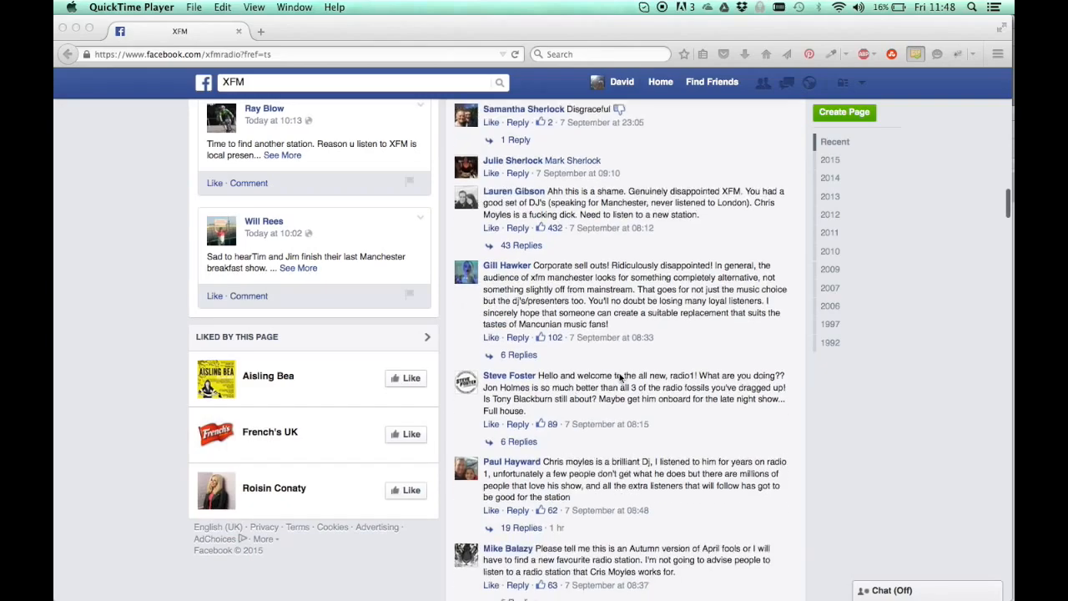
scroll(619, 377, down, 3)
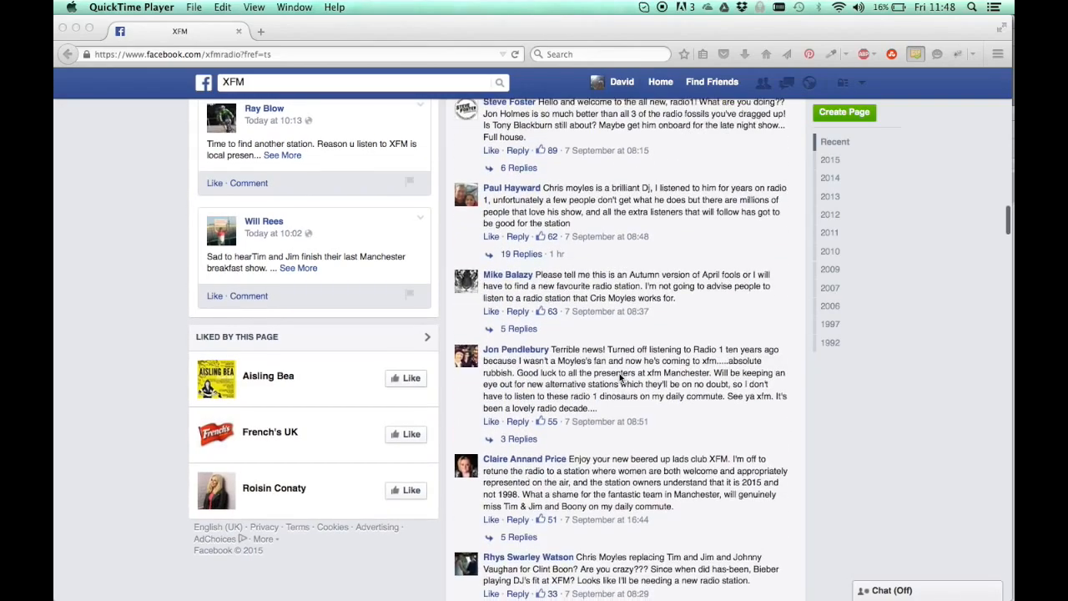
scroll(619, 373, up, 5)
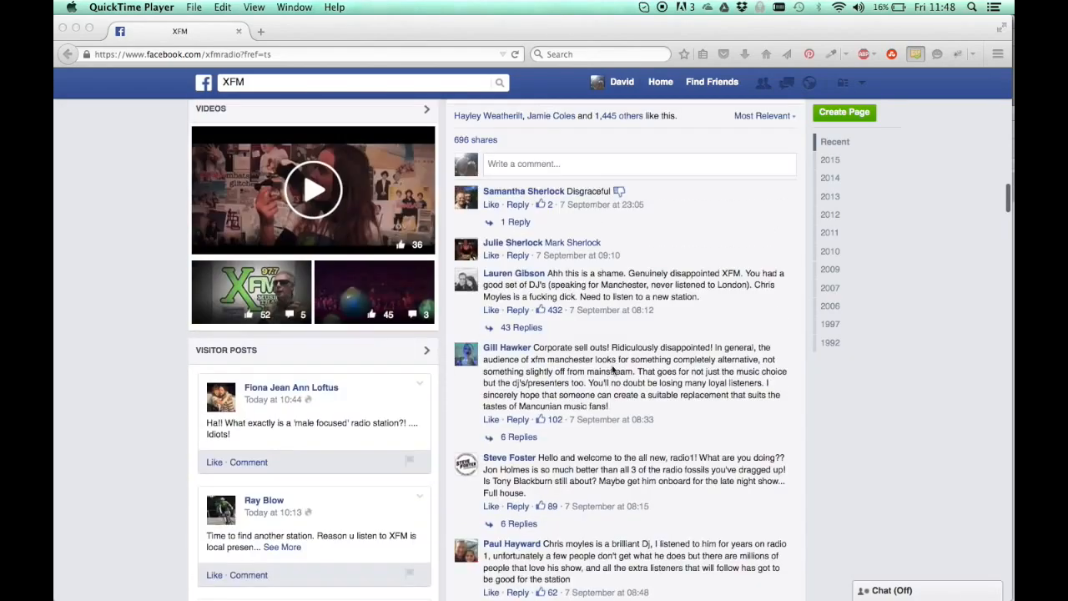
scroll(641, 251, up, 5)
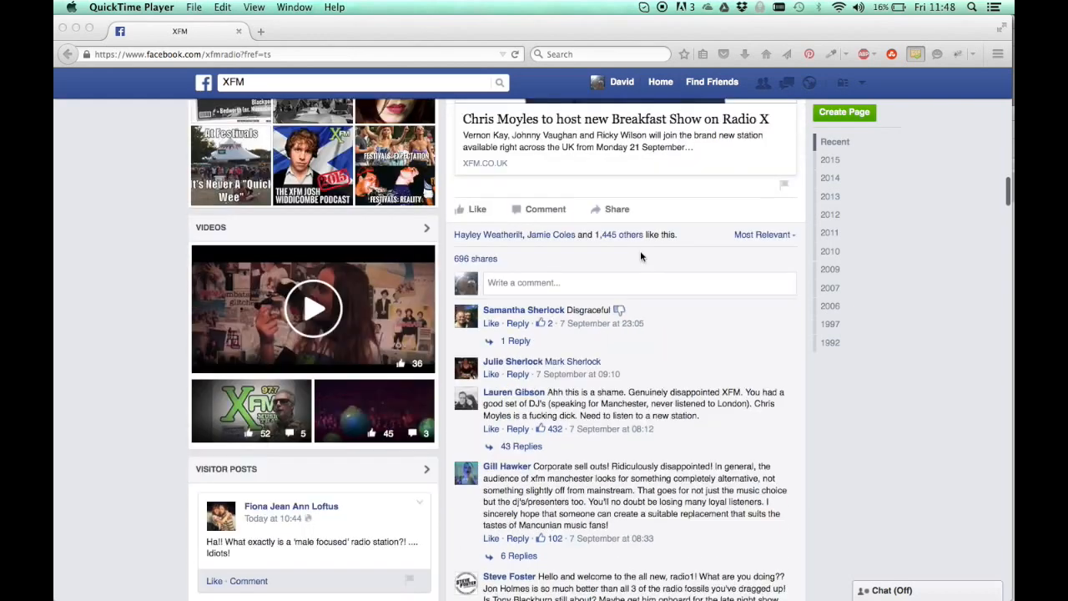
scroll(640, 250, up, 1)
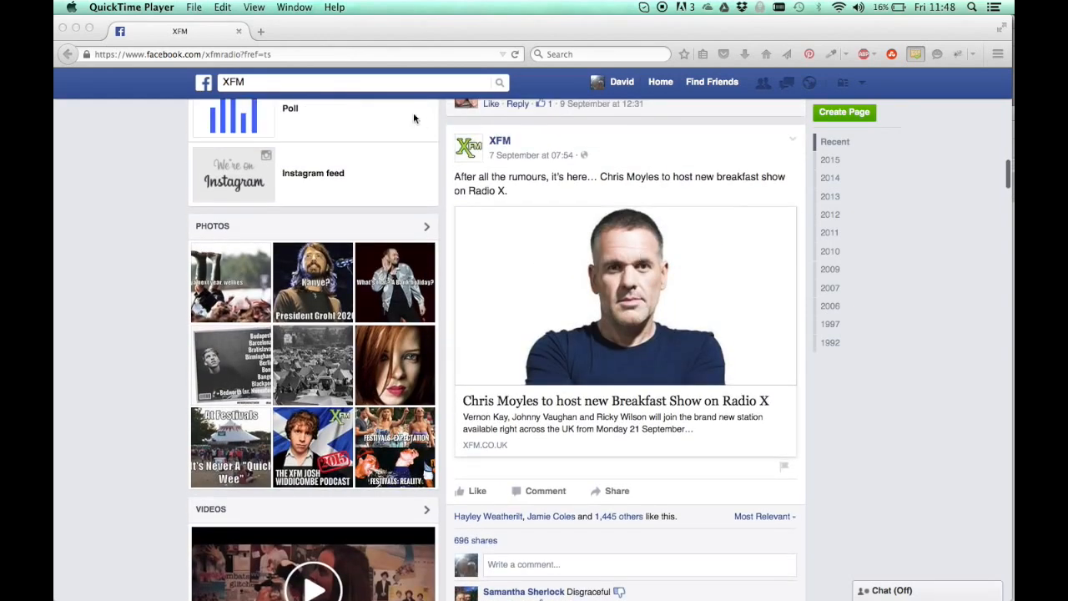
Search the web for "facebook graph explorer" in a new browser tab
click(260, 31)
text(face)
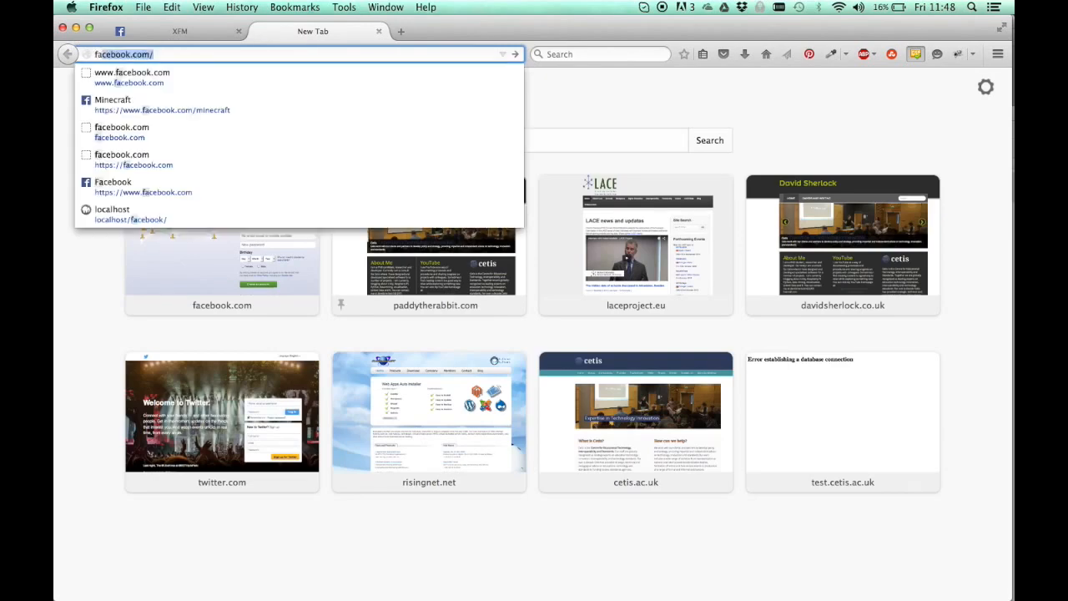
text(book graph e)
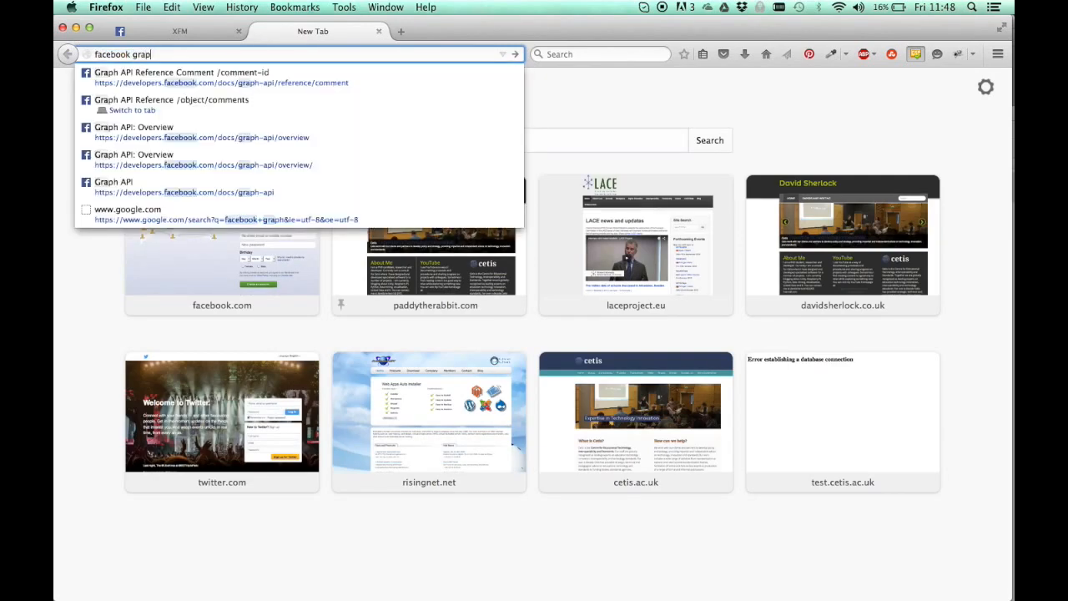
text(xplorer)
key(Return)
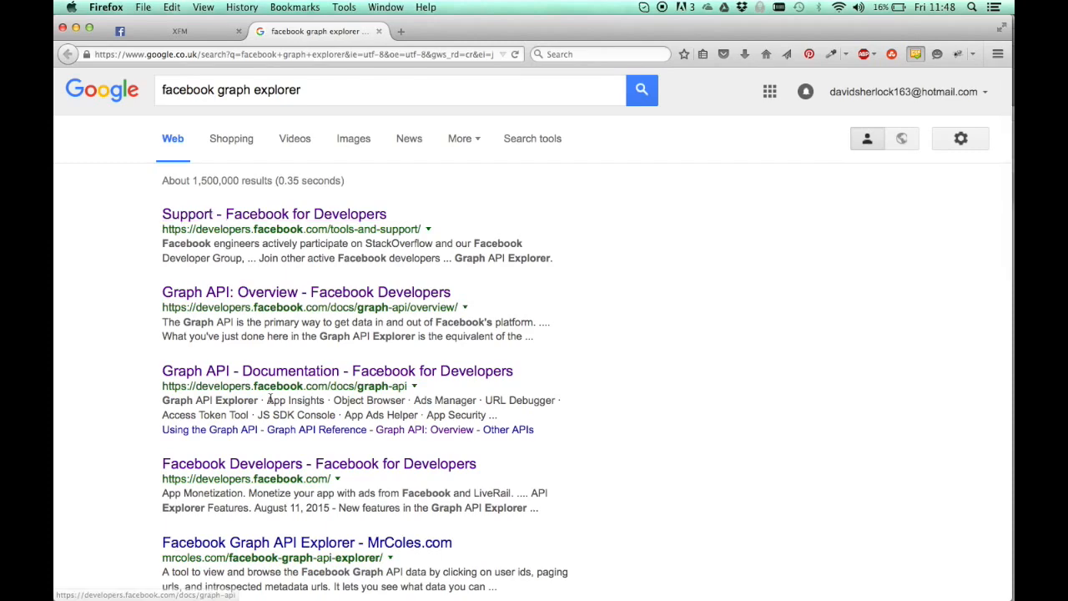
Open the Facebook for Developers support page from the search results and go to its Graph API Explorer
scroll(270, 399, down, 1)
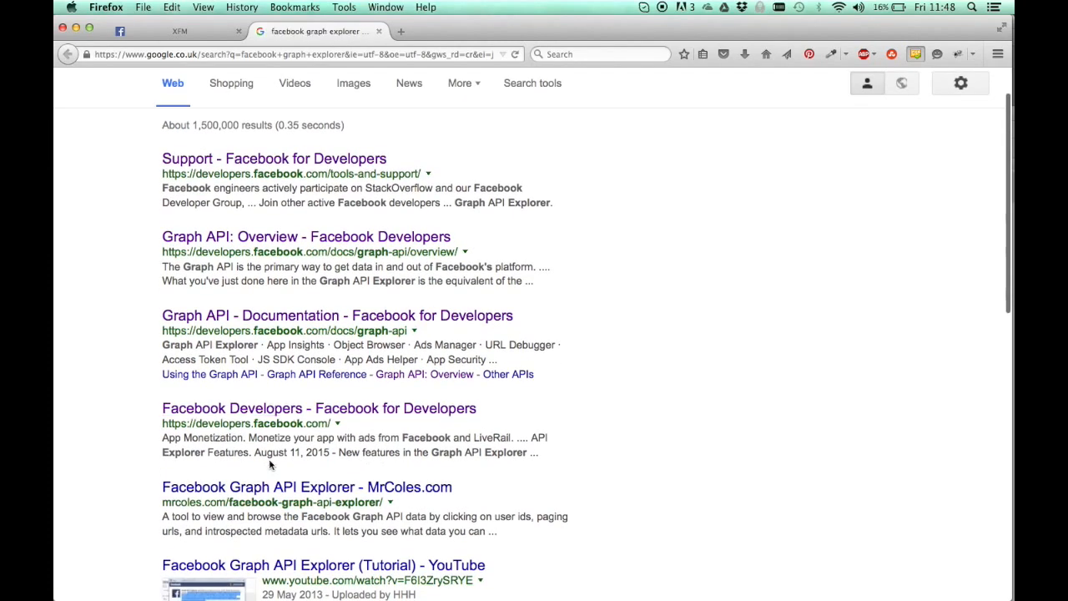
click(316, 161)
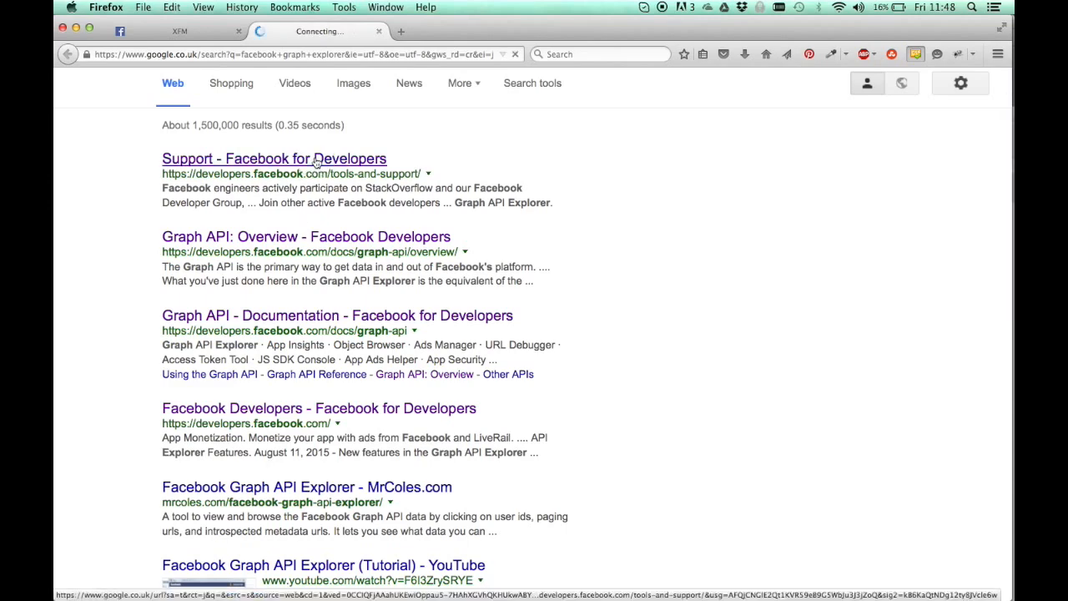
scroll(326, 353, down, 3)
scroll(326, 353, up, 3)
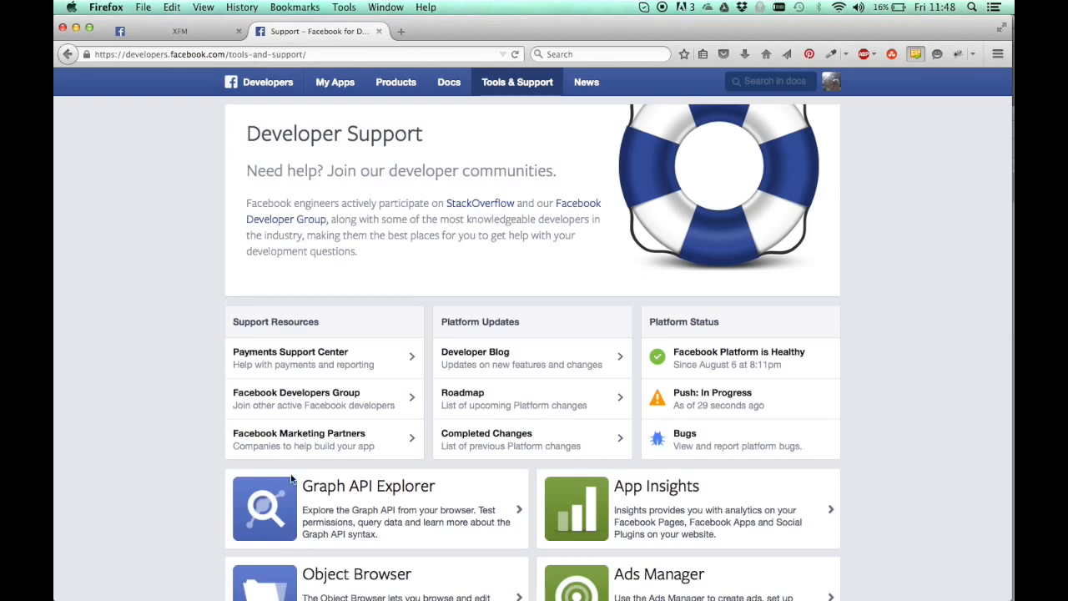
scroll(291, 471, down, 3)
click(351, 396)
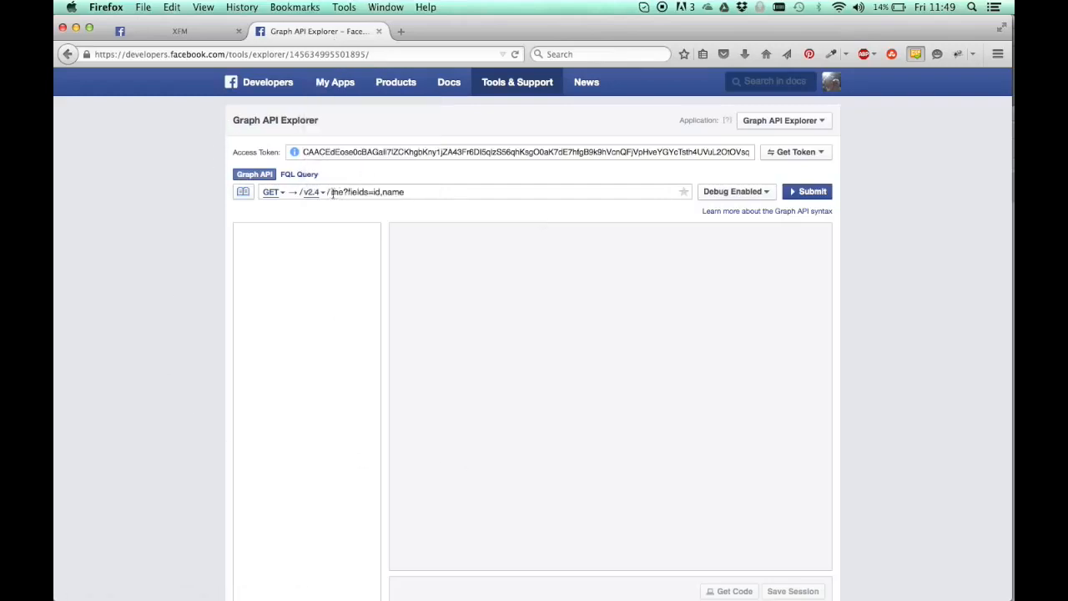
Replace the default me?fields=id,name query in the Graph API Explorer with {post-id}/comments
drag(332, 193, 432, 193)
key(BackSpace)
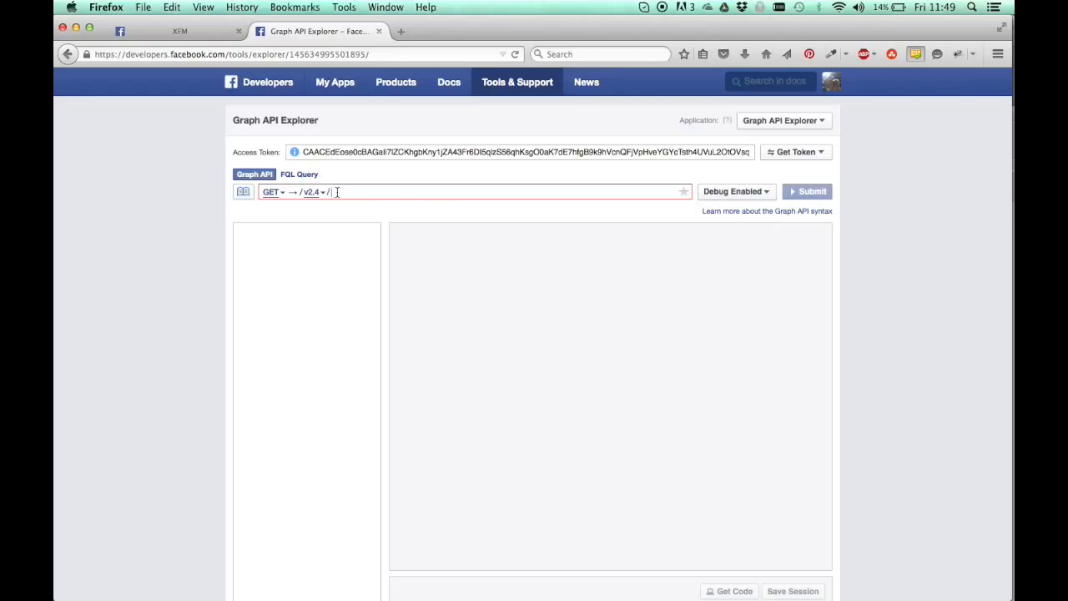
text({post-id}/comments)
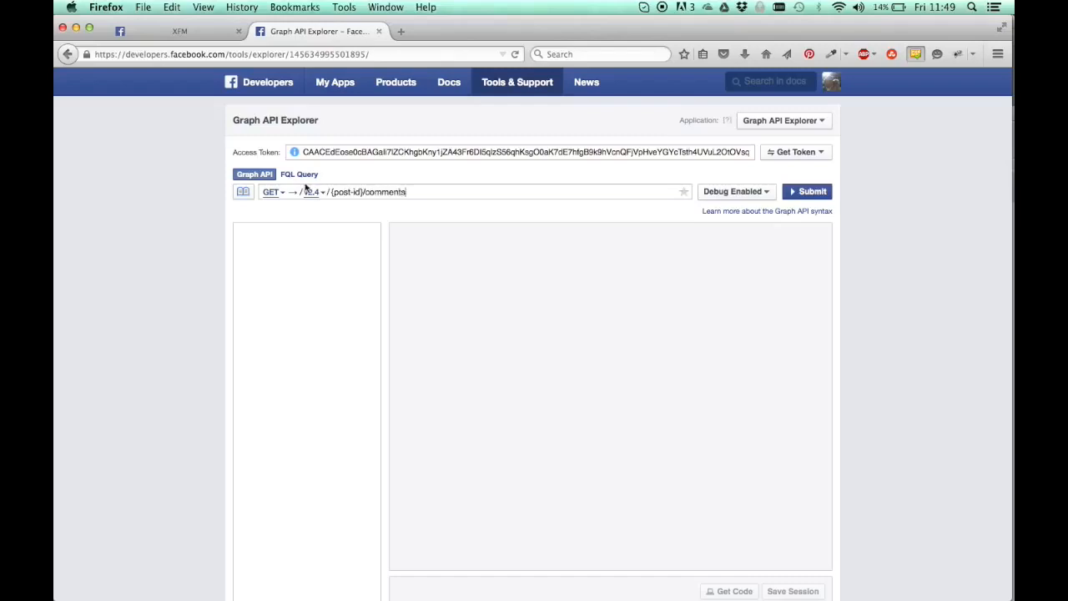
Select the {post-id} placeholder, then open the XFM Chris Moyles post on its own page and copy the post ID from its address
drag(332, 192, 362, 192)
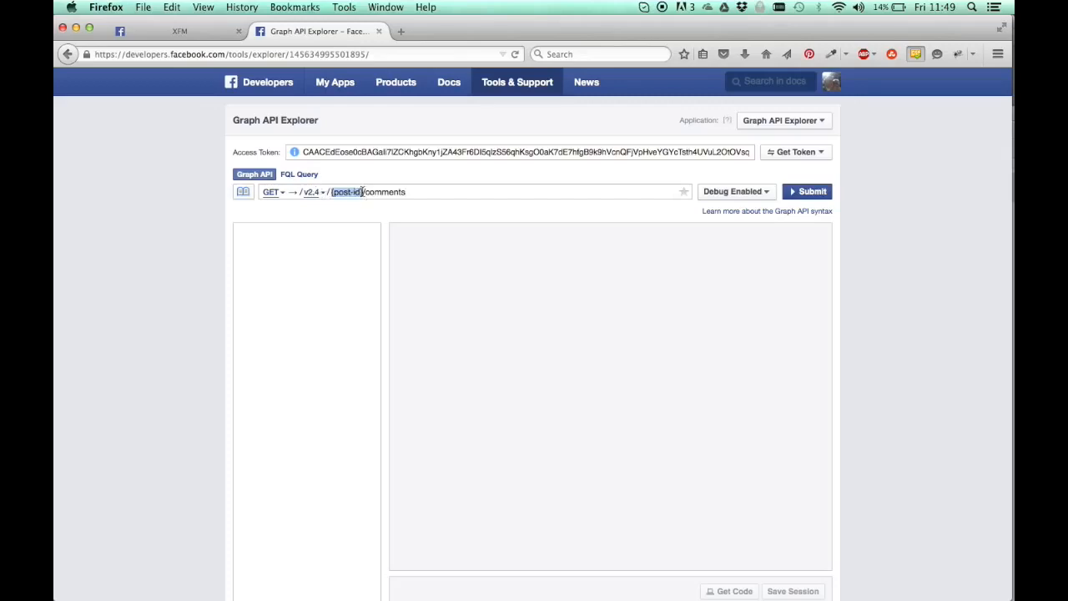
click(193, 31)
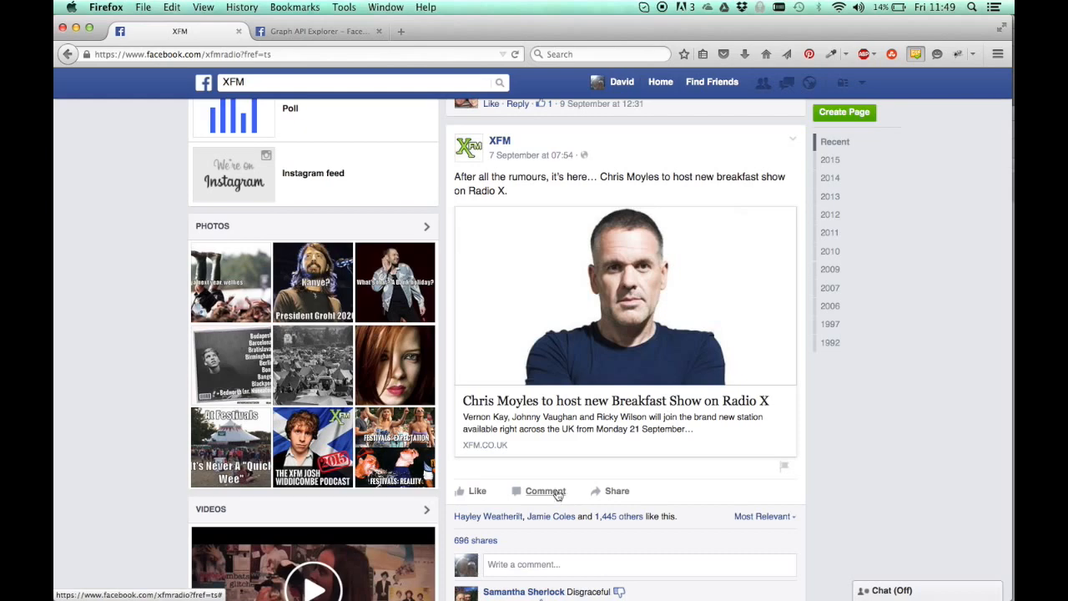
scroll(555, 498, down, 2)
scroll(555, 497, up, 4)
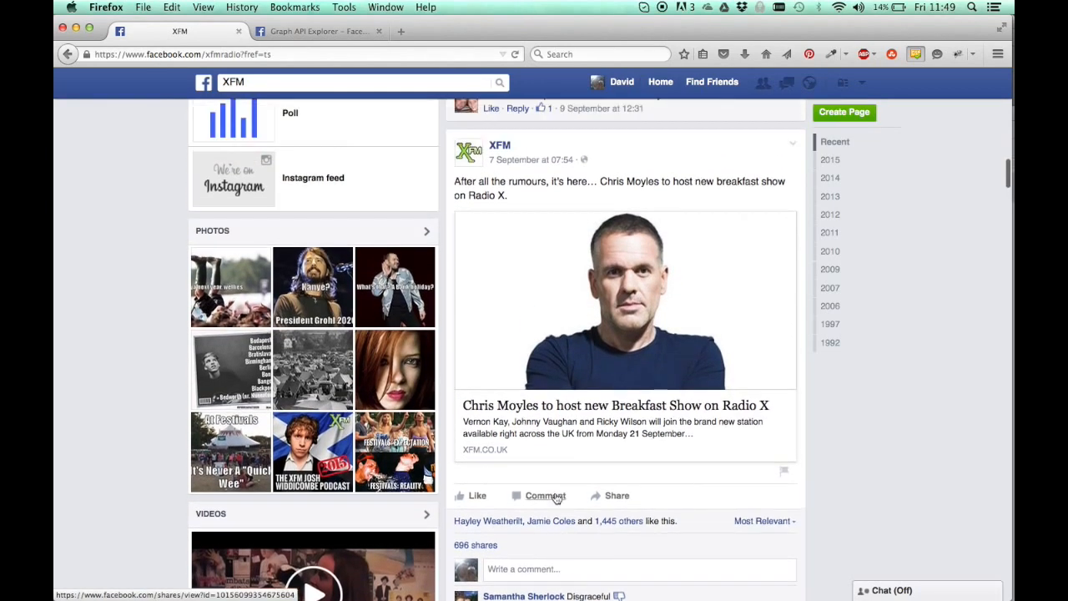
click(526, 214)
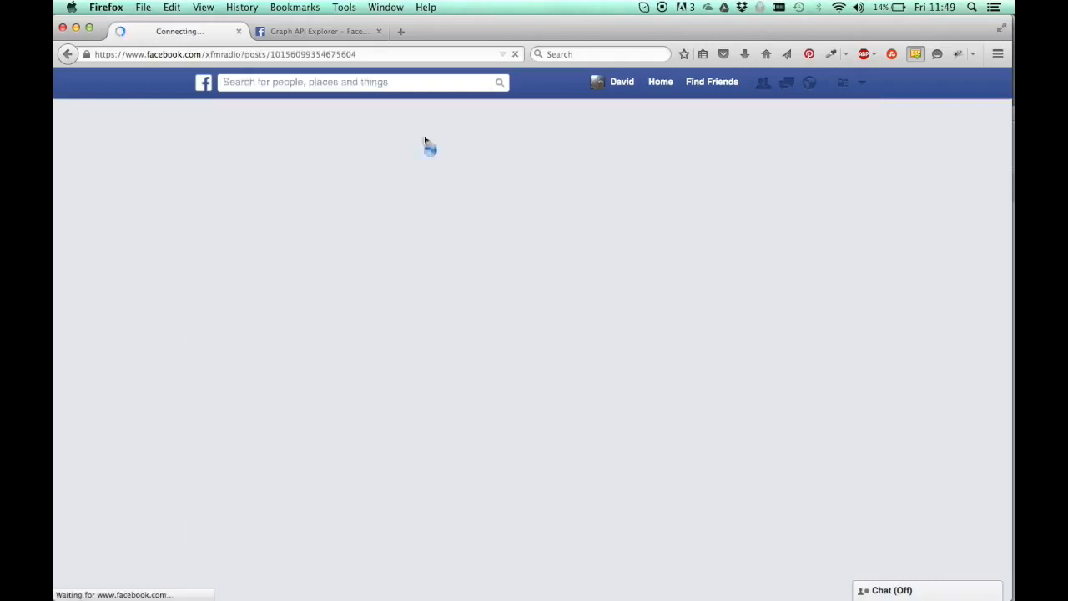
drag(271, 54, 363, 55)
key(super+c)
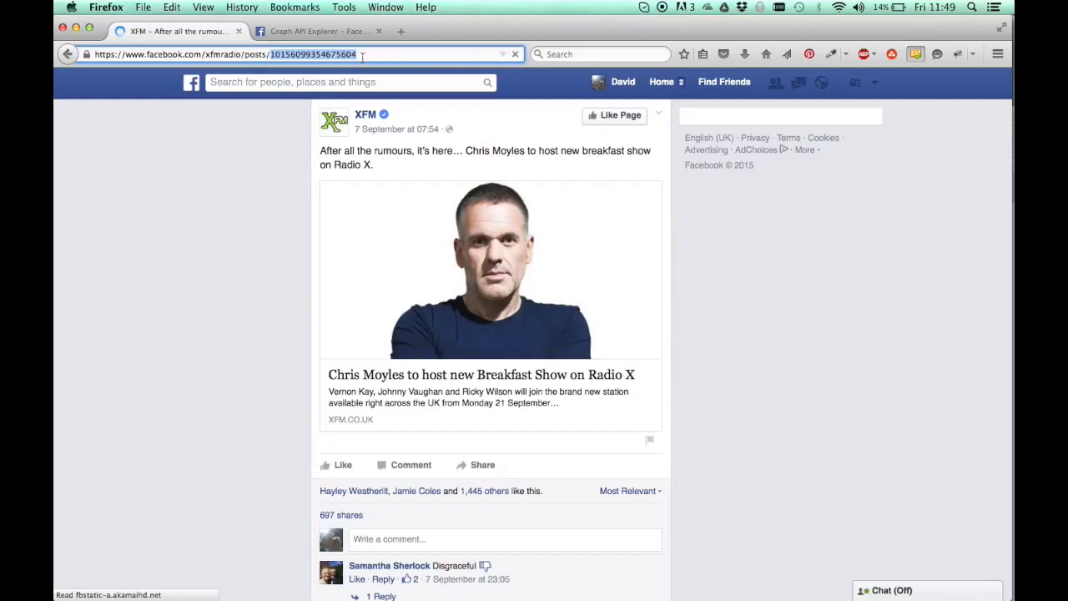
click(311, 32)
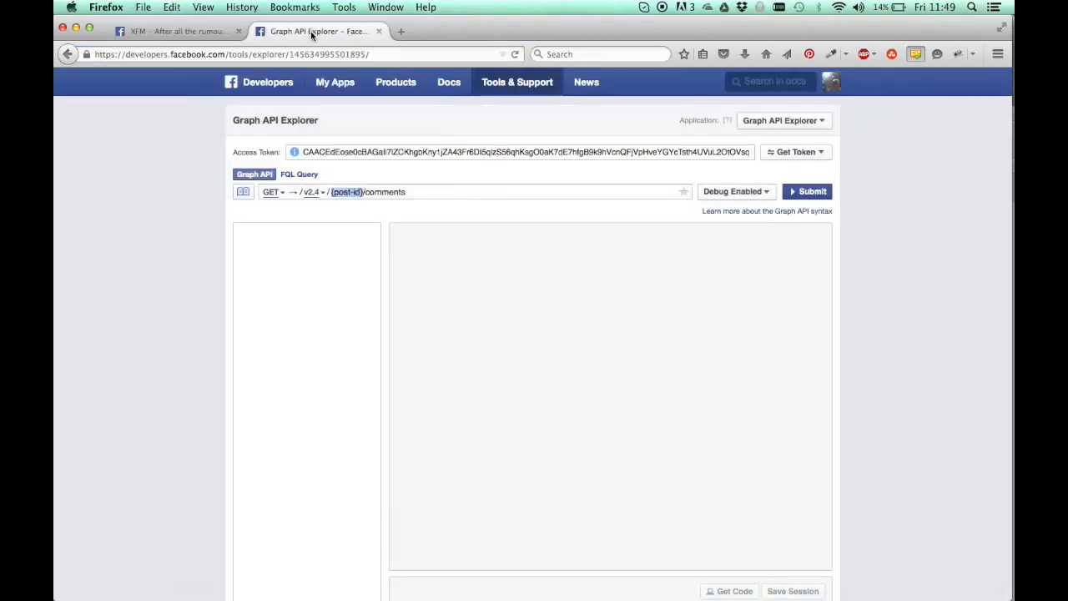
key(super+v)
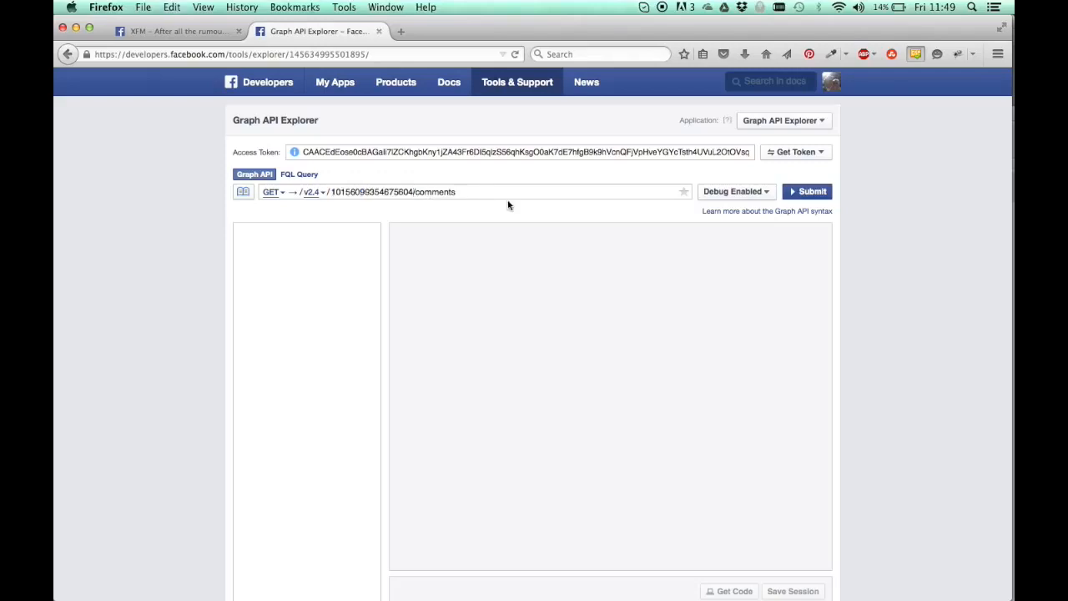
click(813, 193)
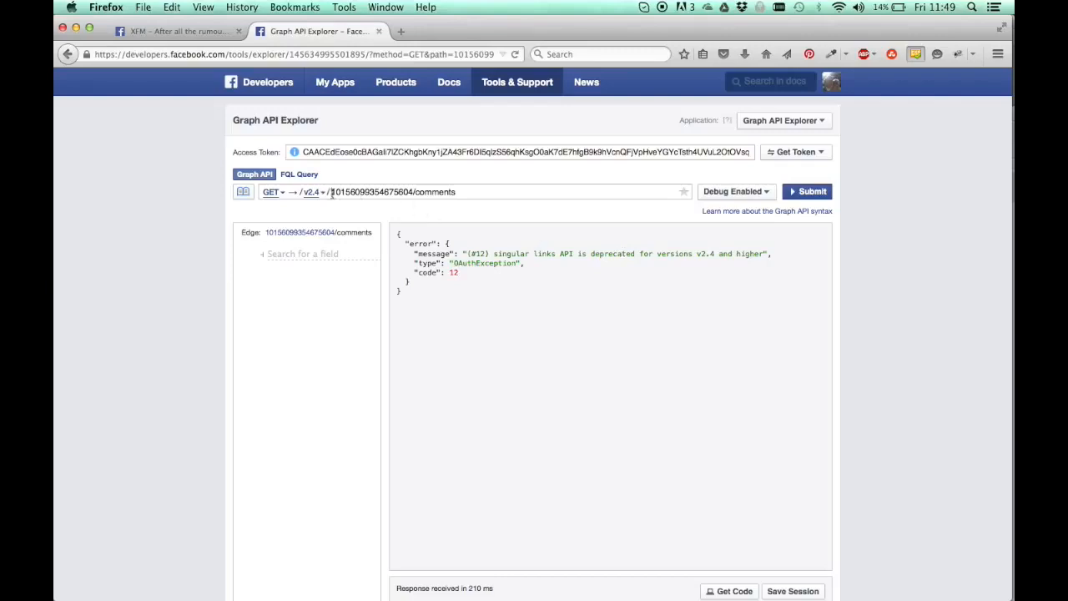
Insert an underscore before the post ID in the query and place the cursor in front of it
text(_)
key(BackSpace)
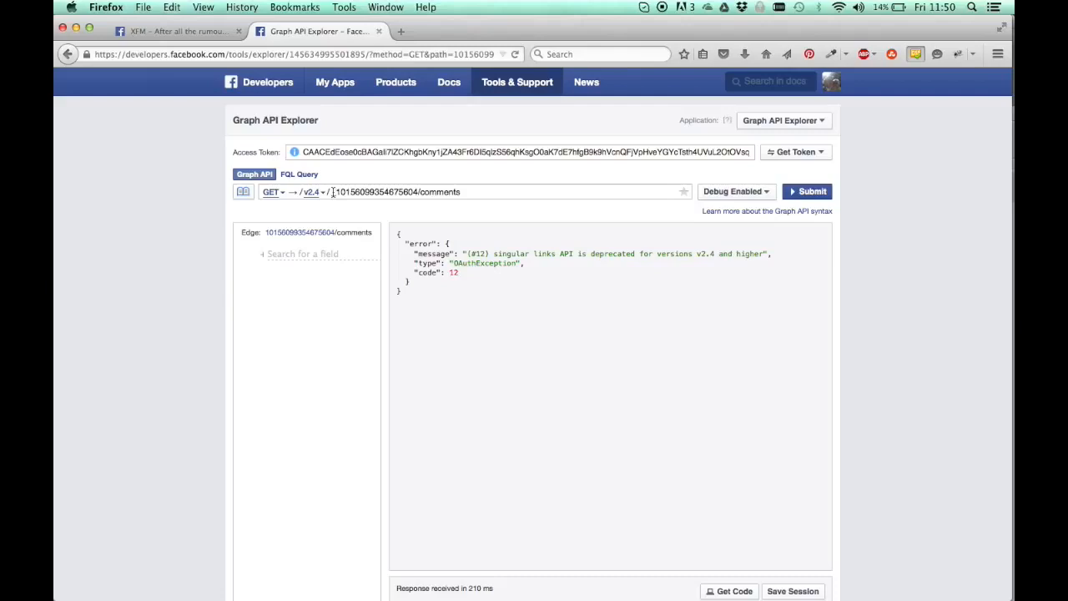
drag(338, 192, 426, 192)
click(333, 193)
click(171, 31)
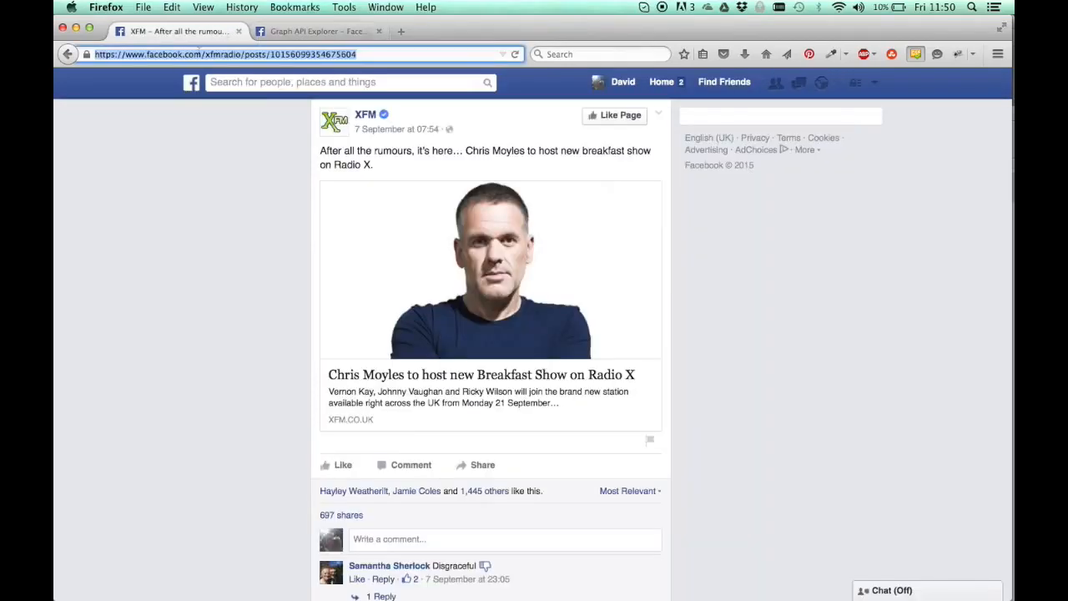
click(233, 55)
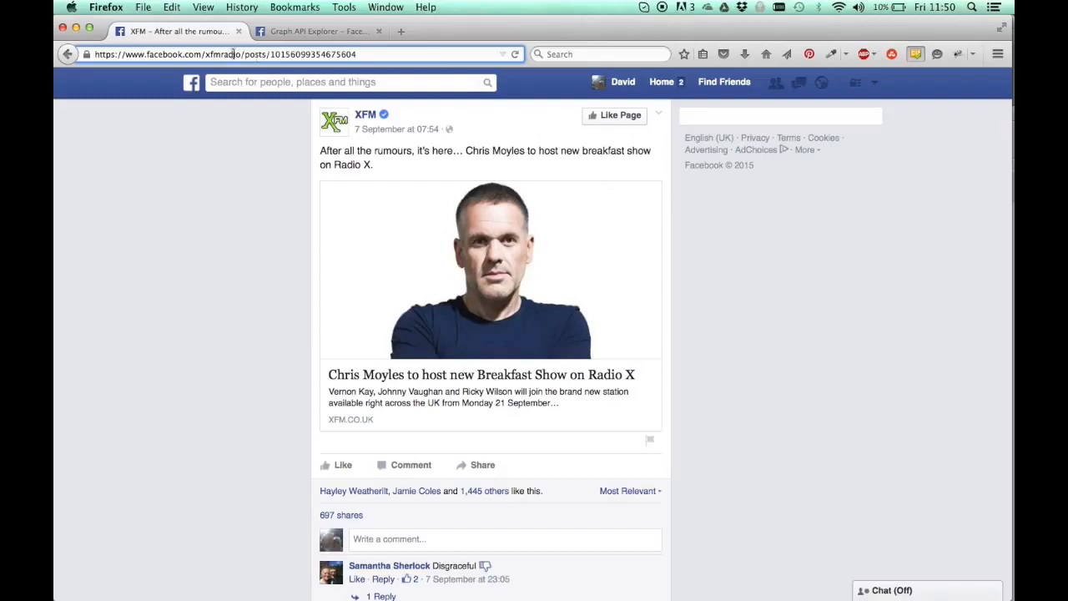
drag(244, 54, 21, 52)
key(super+c)
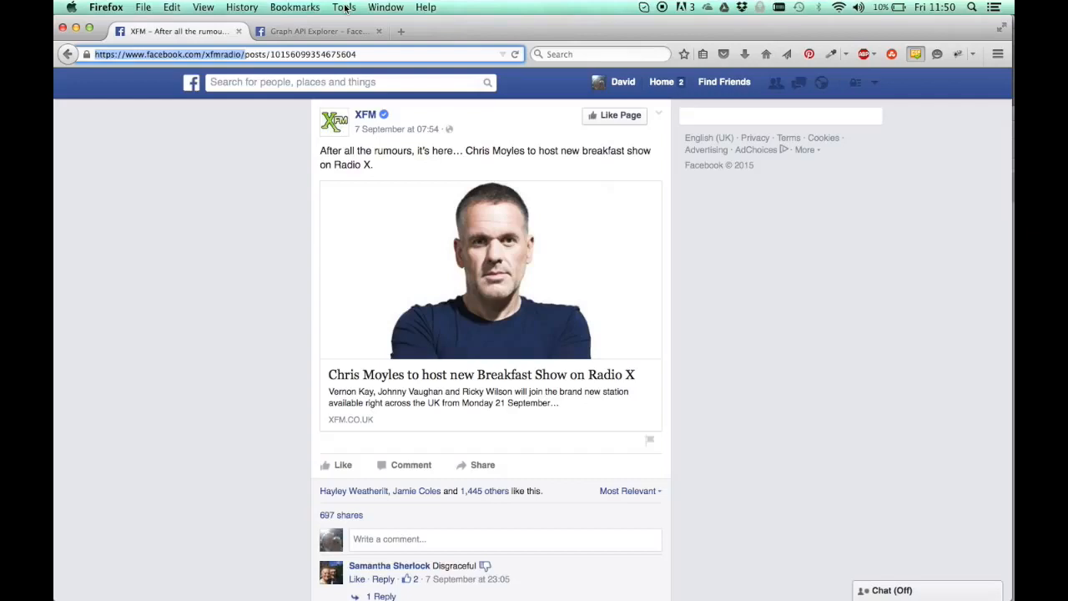
Search for "find facebook page id" in a new browser tab and open the Find my Facebook ID site
click(400, 31)
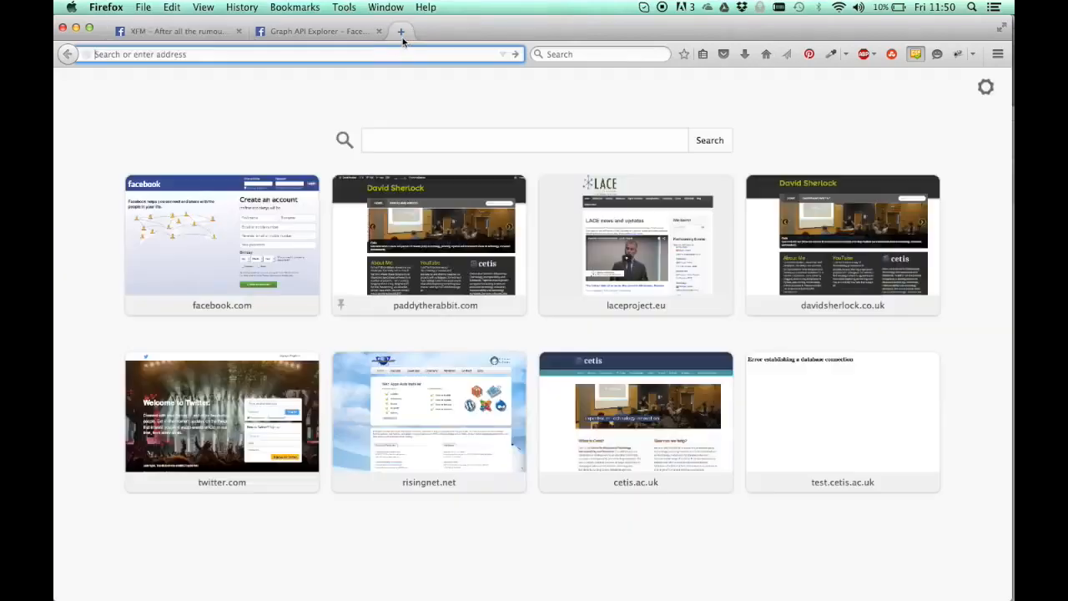
text(find facebook page id)
key(Return)
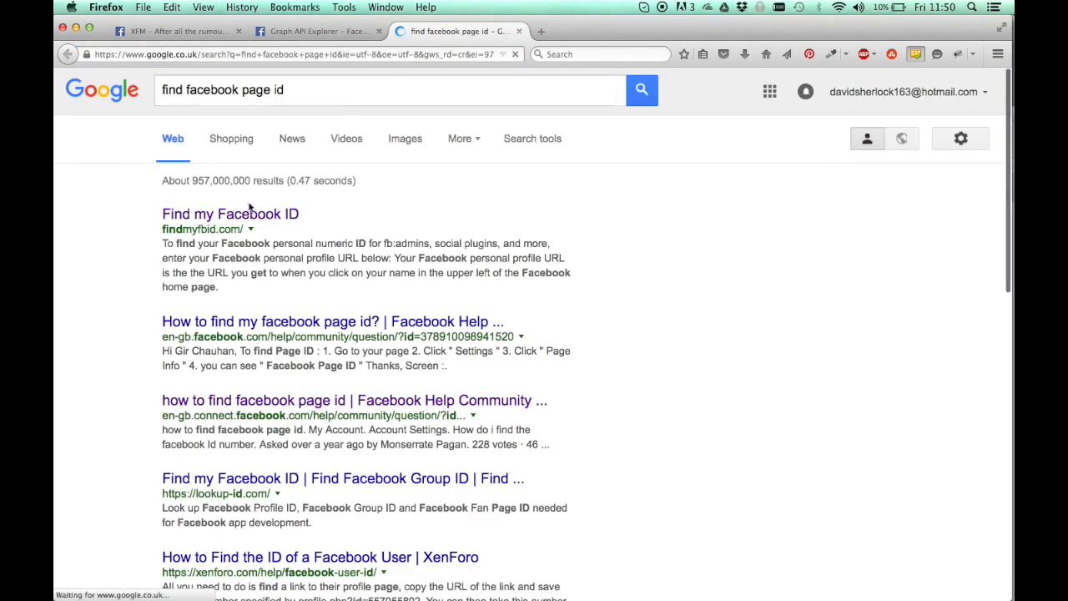
click(192, 216)
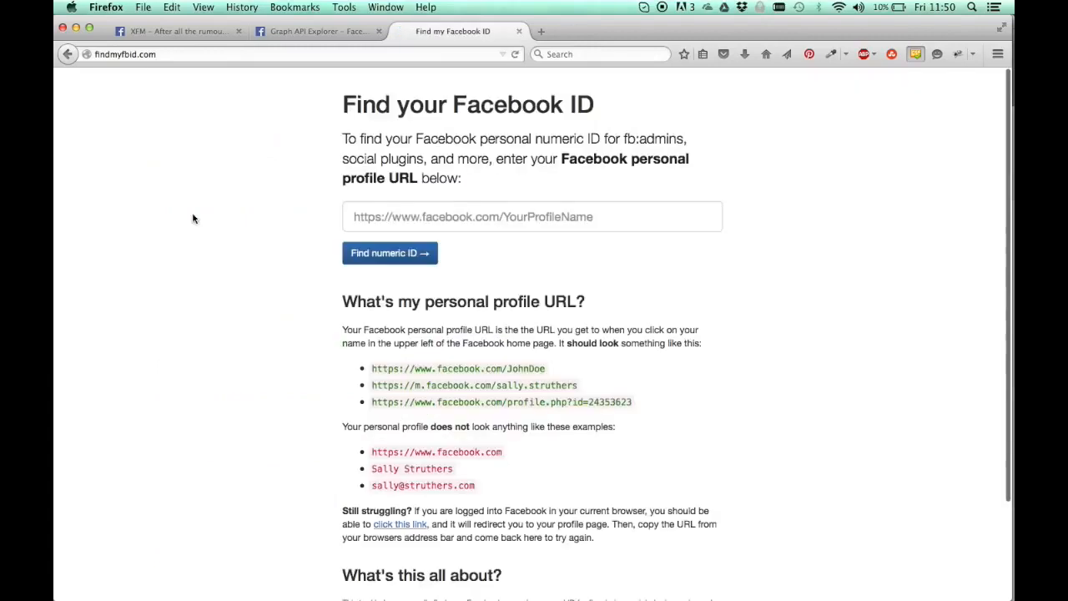
click(452, 215)
key(super+v)
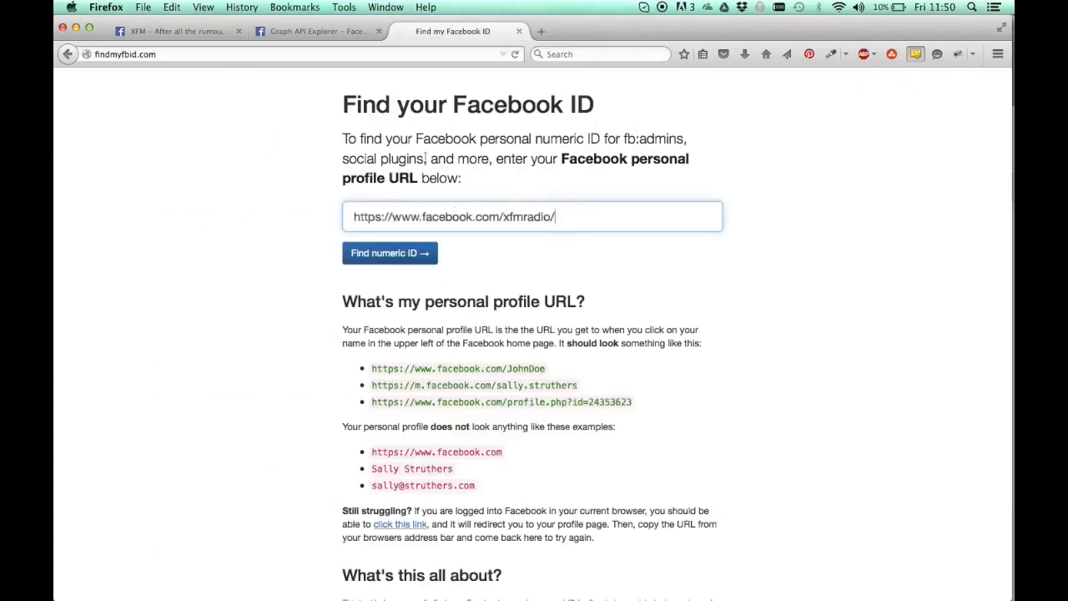
click(403, 256)
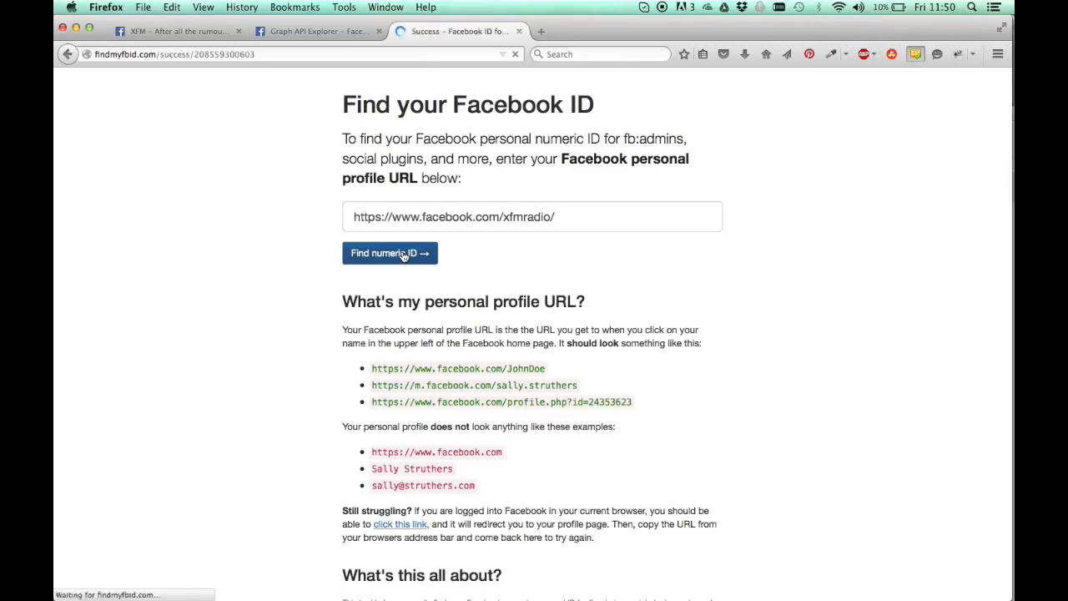
Copy the found numeric page ID and insert it before the underscore in the Graph API Explorer comments query
drag(419, 185, 656, 194)
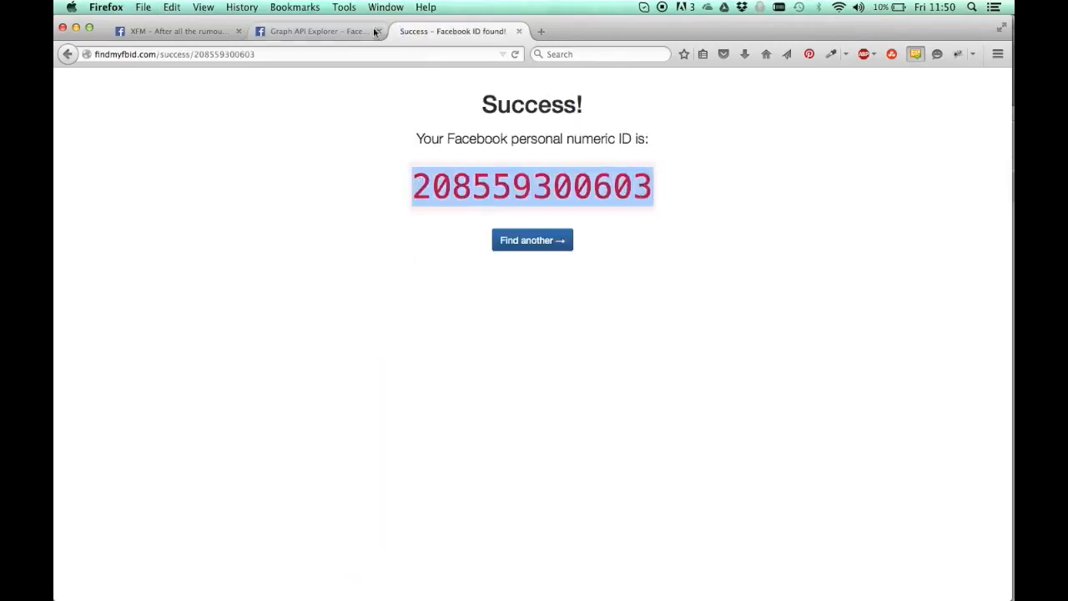
click(311, 32)
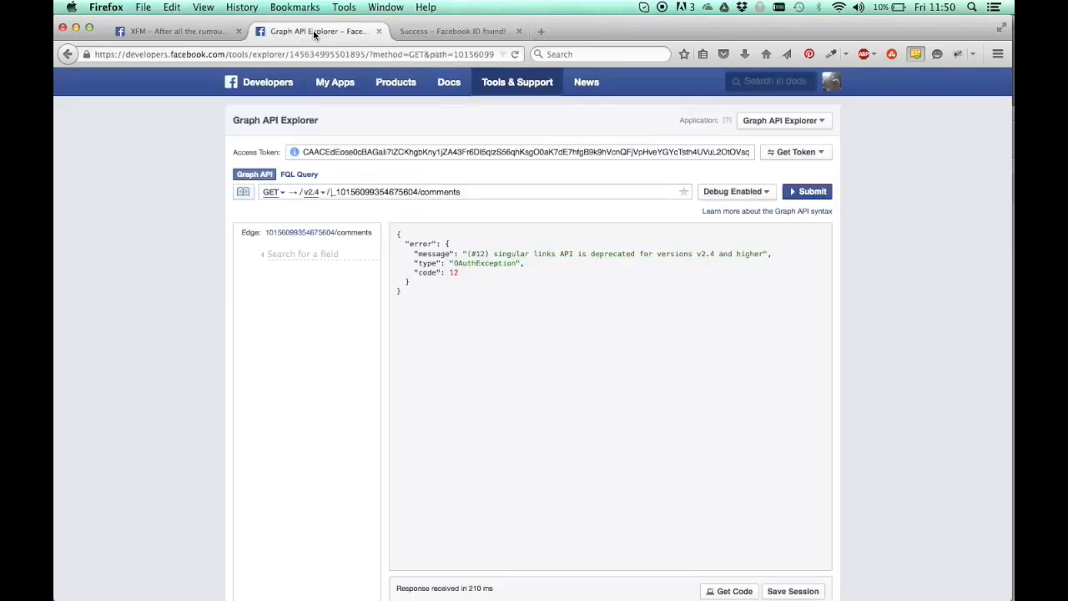
click(330, 192)
key(super+v)
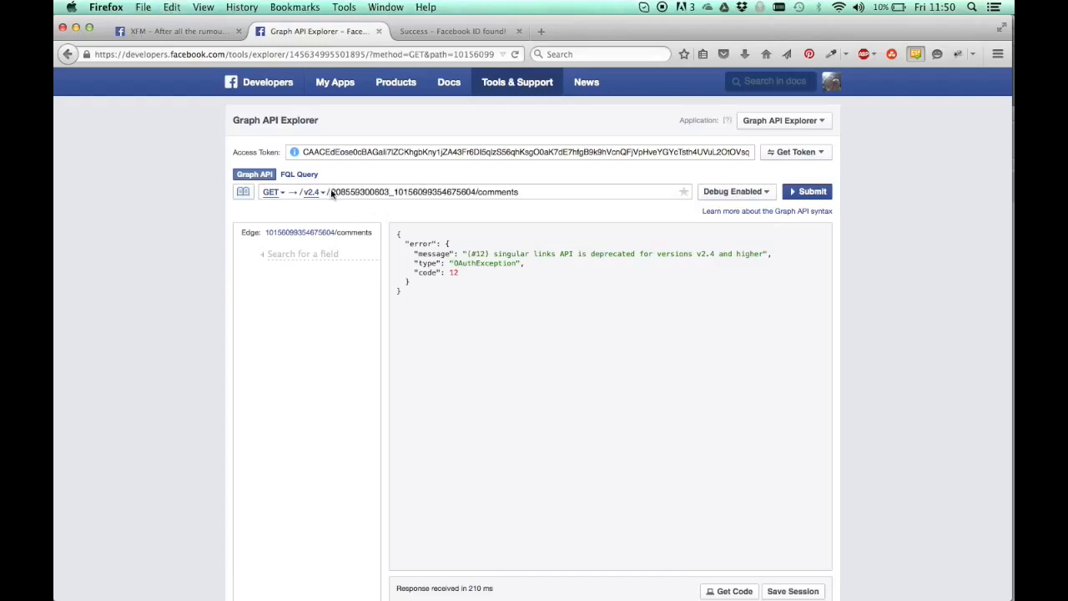
Submit the comments query with the combined page ID and post ID, and look through the returned comments
drag(332, 192, 385, 190)
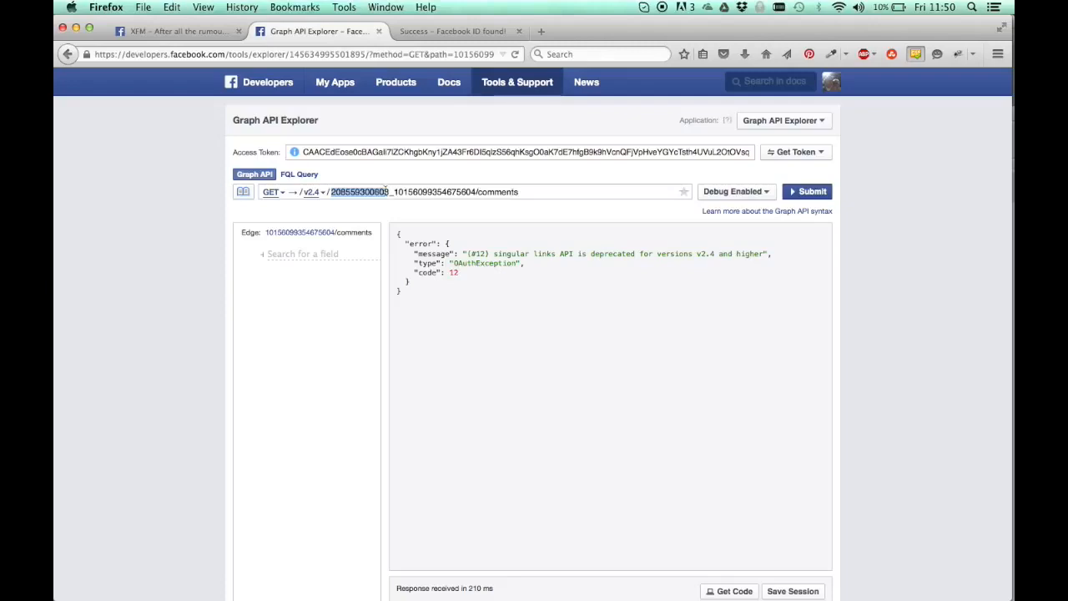
double_click(376, 192)
click(397, 193)
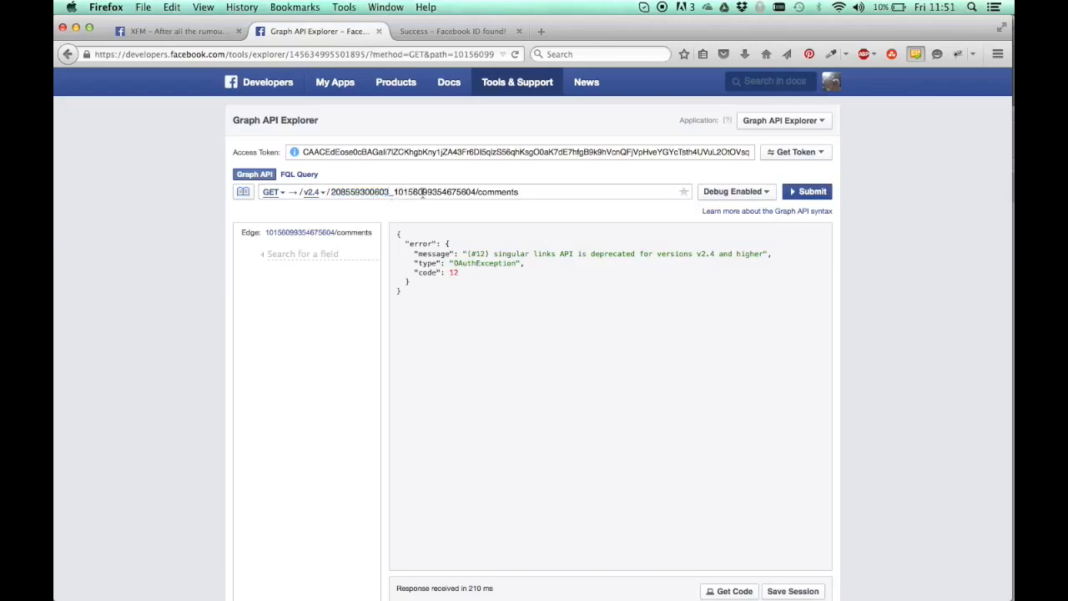
double_click(423, 192)
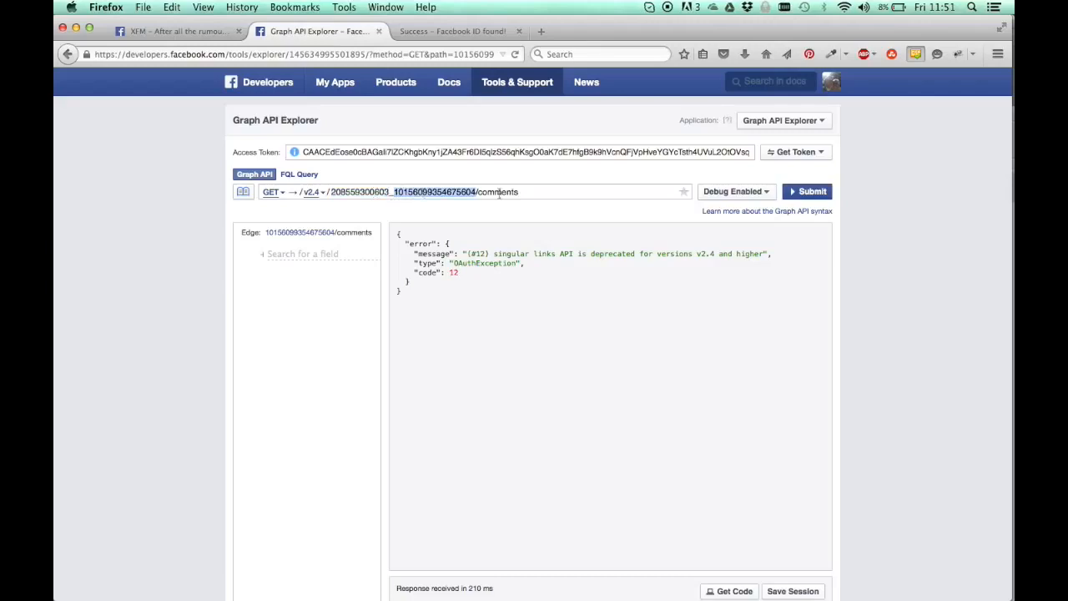
click(499, 192)
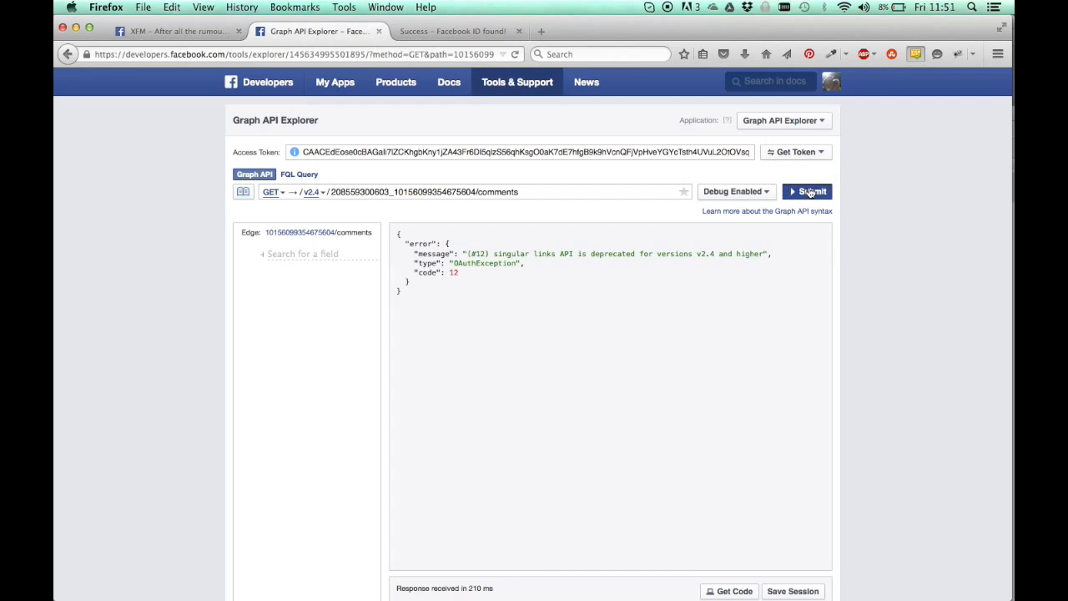
click(809, 192)
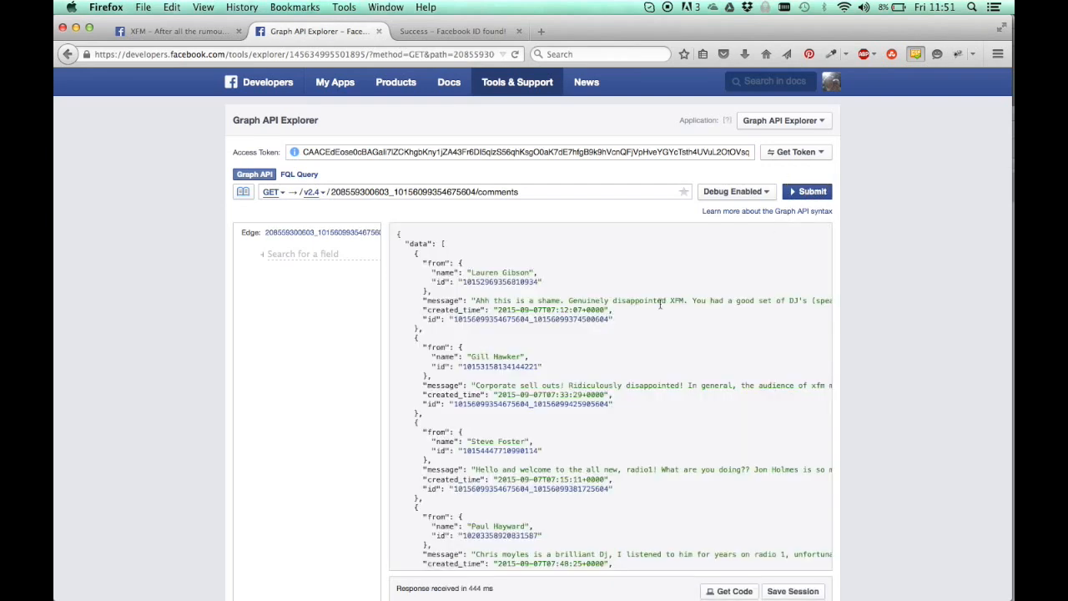
scroll(660, 305, down, 20)
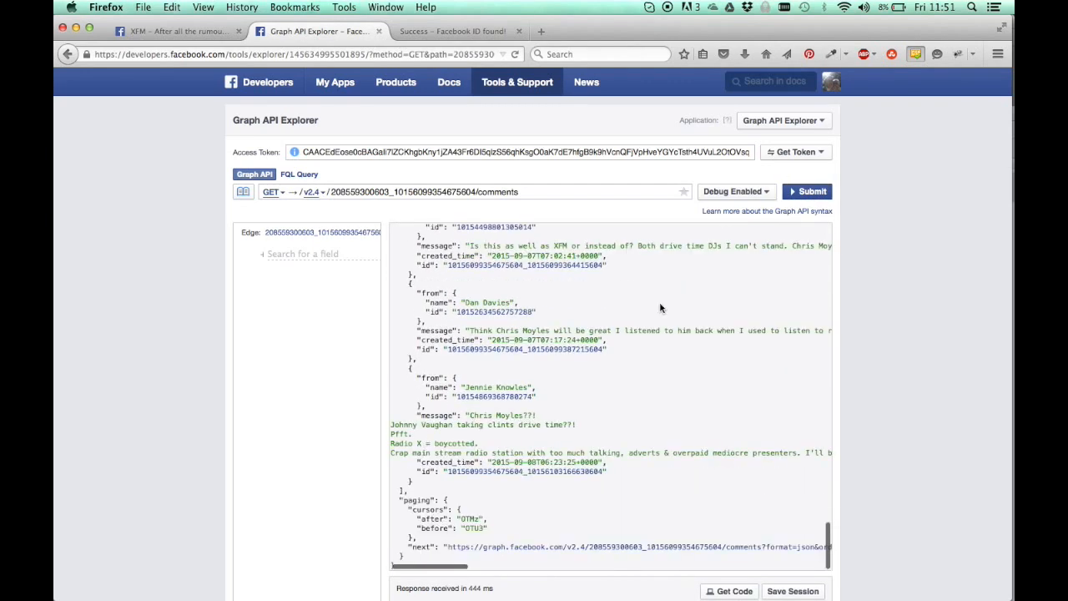
scroll(660, 308, up, 5)
scroll(660, 308, up, 15)
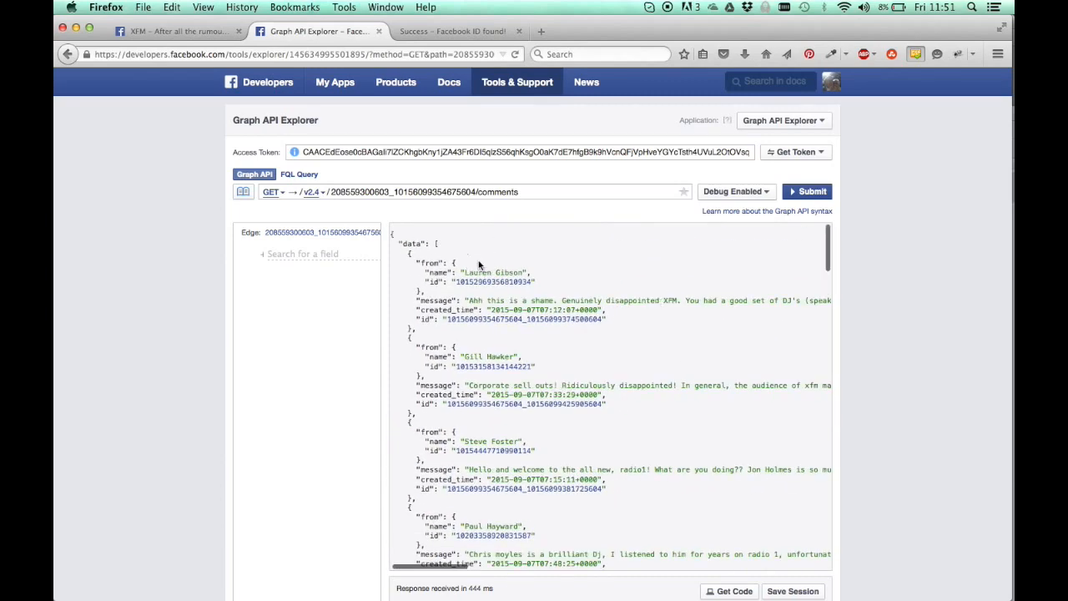
Select the complete JSON response, from the closing brace up to the opening brace
key(super+a)
click(468, 264)
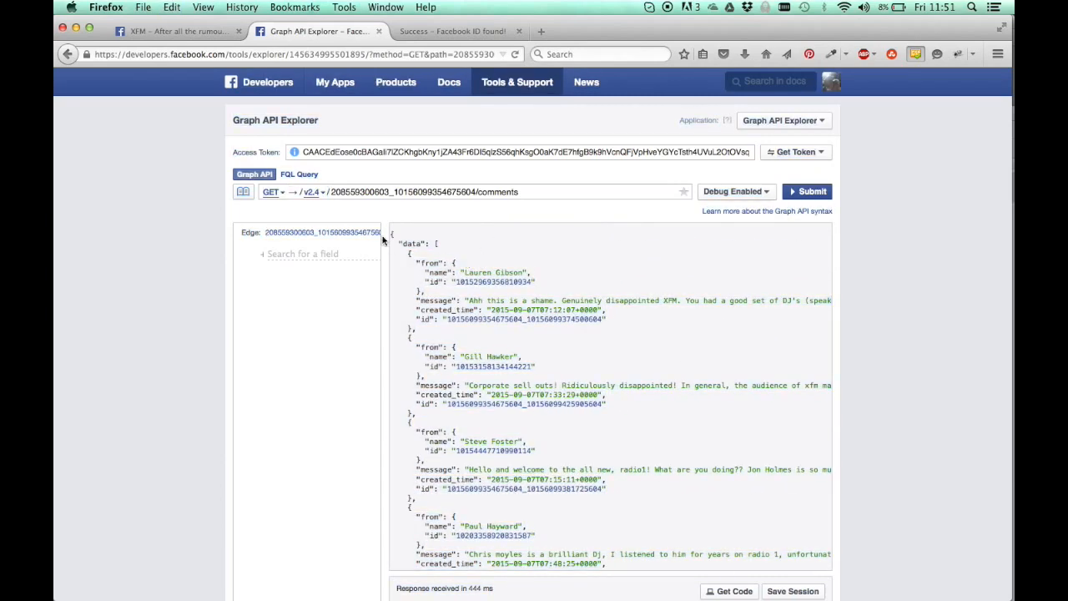
drag(390, 235, 496, 568)
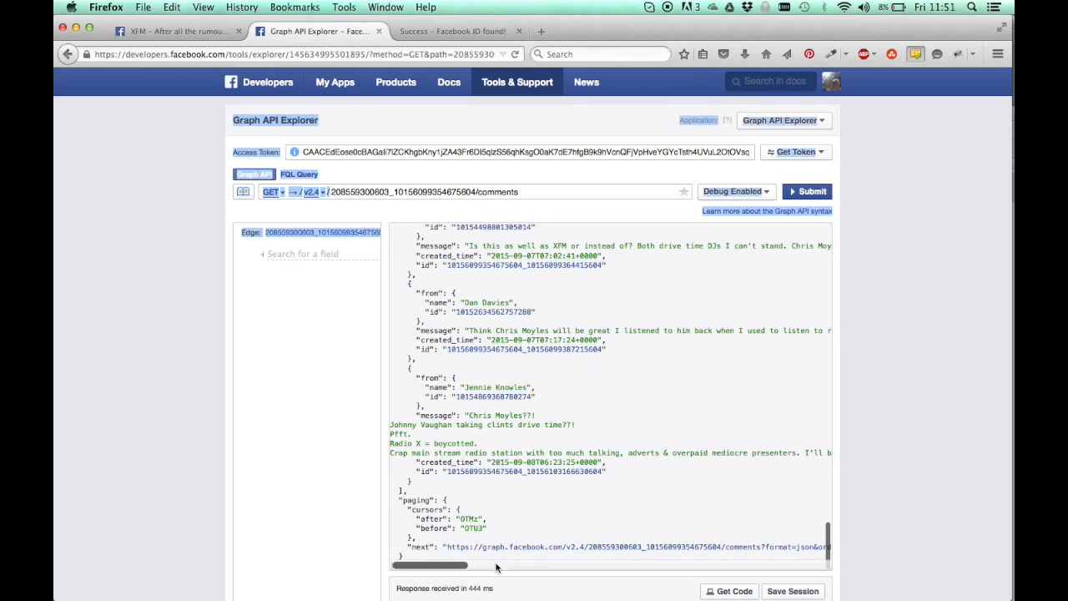
drag(409, 559, 430, 214)
drag(430, 214, 391, 234)
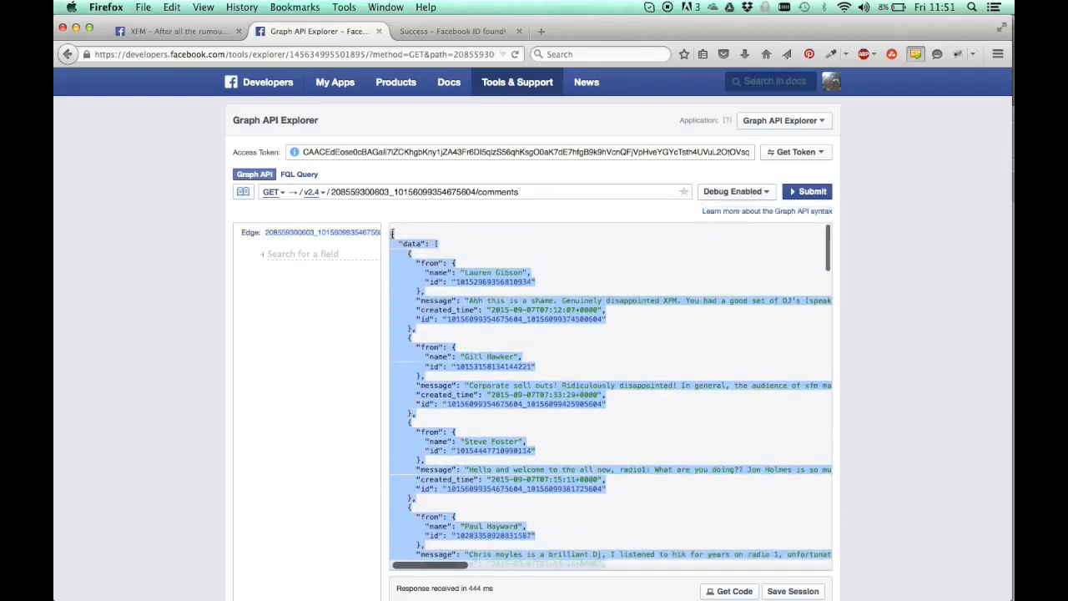
Add the limit parameter to the comments query and set it to 300
click(297, 254)
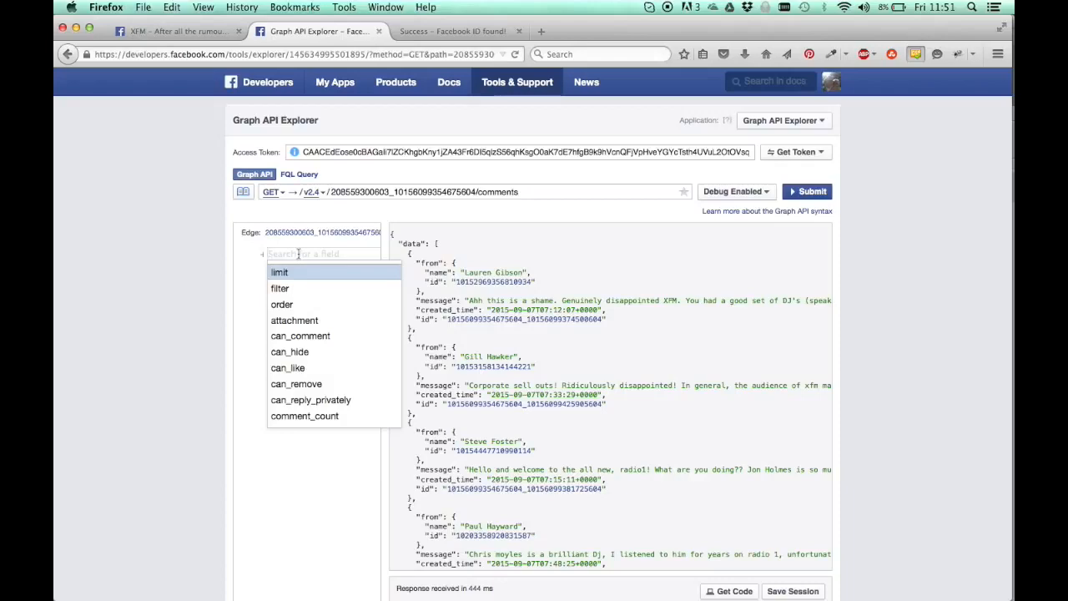
click(295, 273)
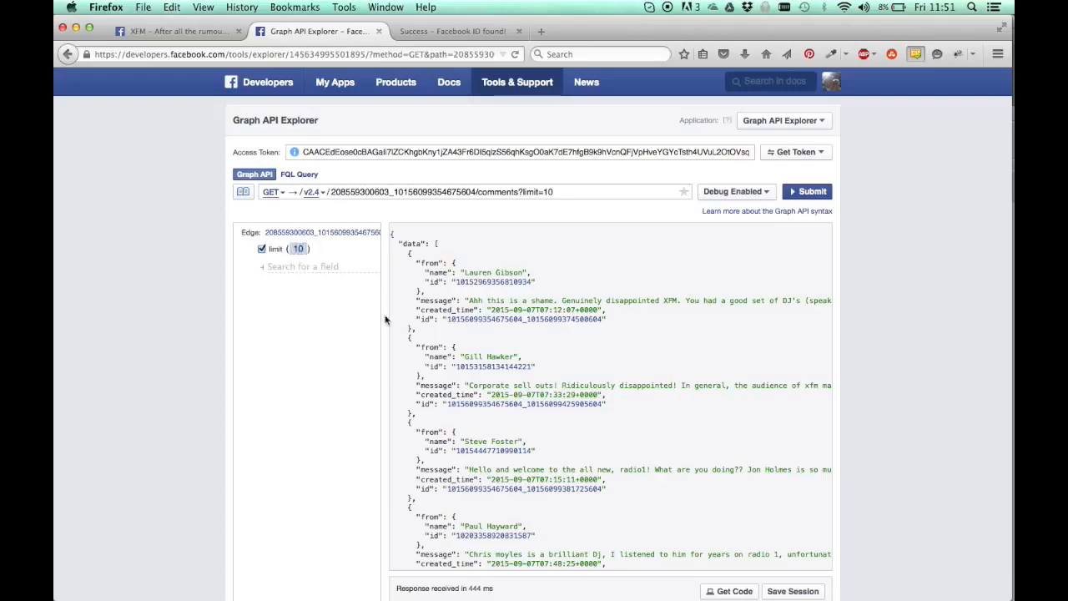
text(09)
key(BackSpace)
key(BackSpace)
key(BackSpace)
key(BackSpace)
text(300)
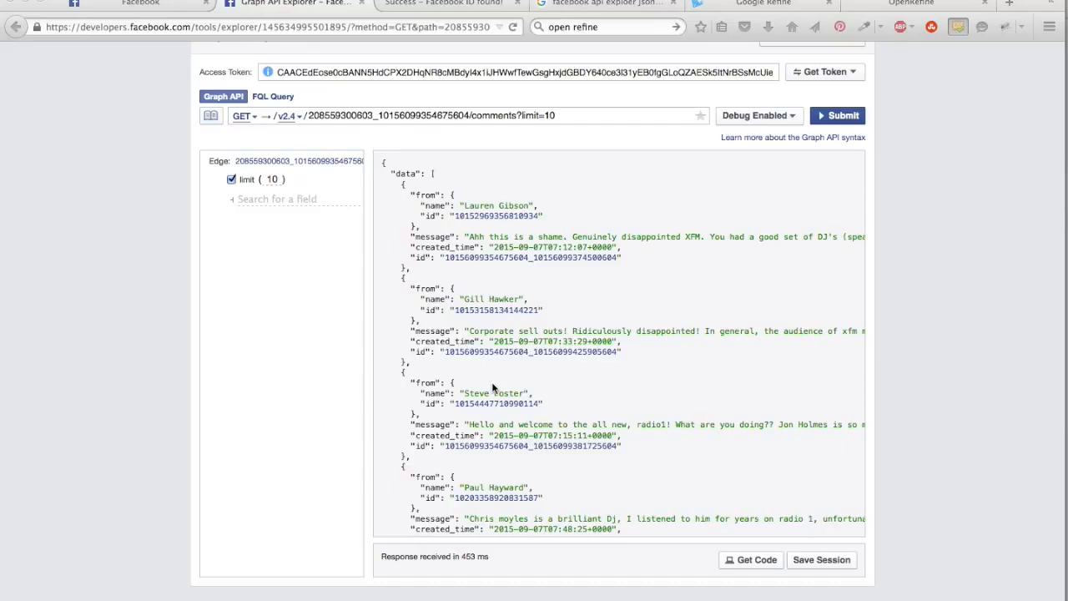
View the download page of the OpenRefine site and the project creation page of the locally running Google Refine
click(889, 4)
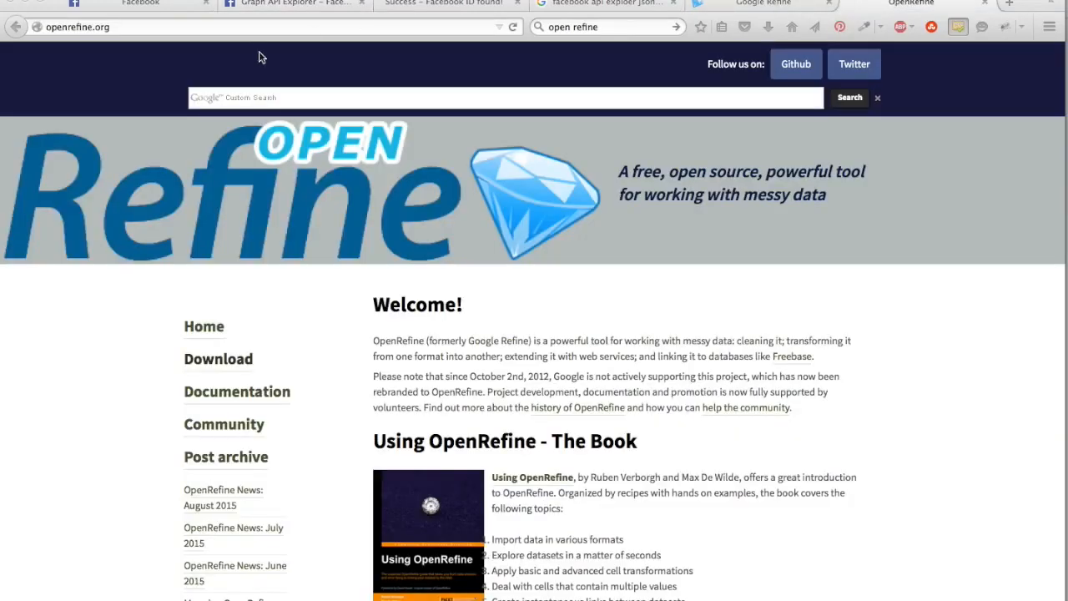
click(215, 362)
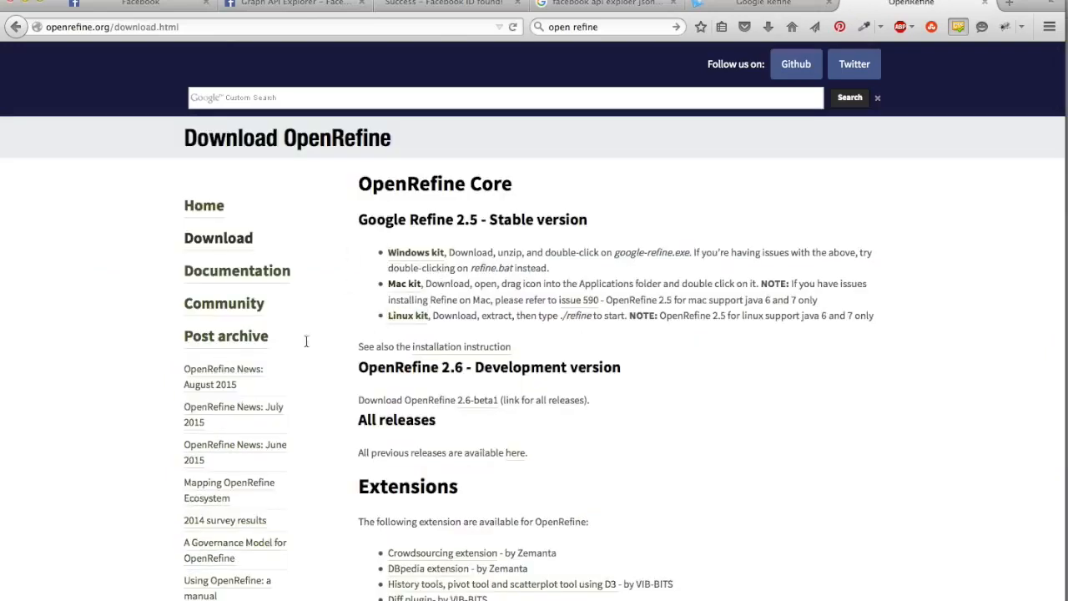
click(764, 4)
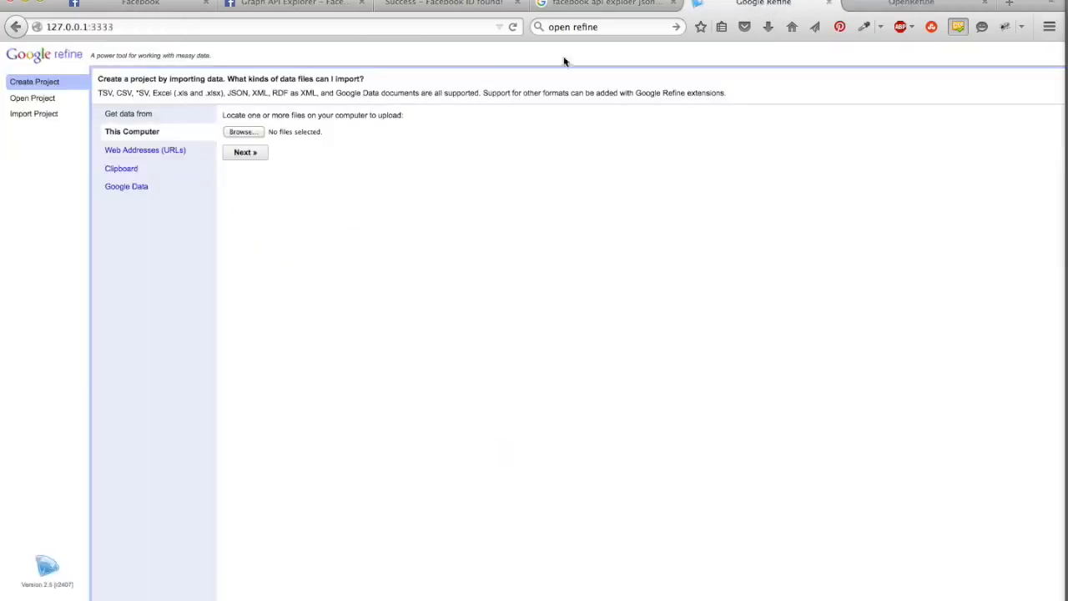
Switch to TextWrangler and examine the comment messages in facebook.json
click(319, 8)
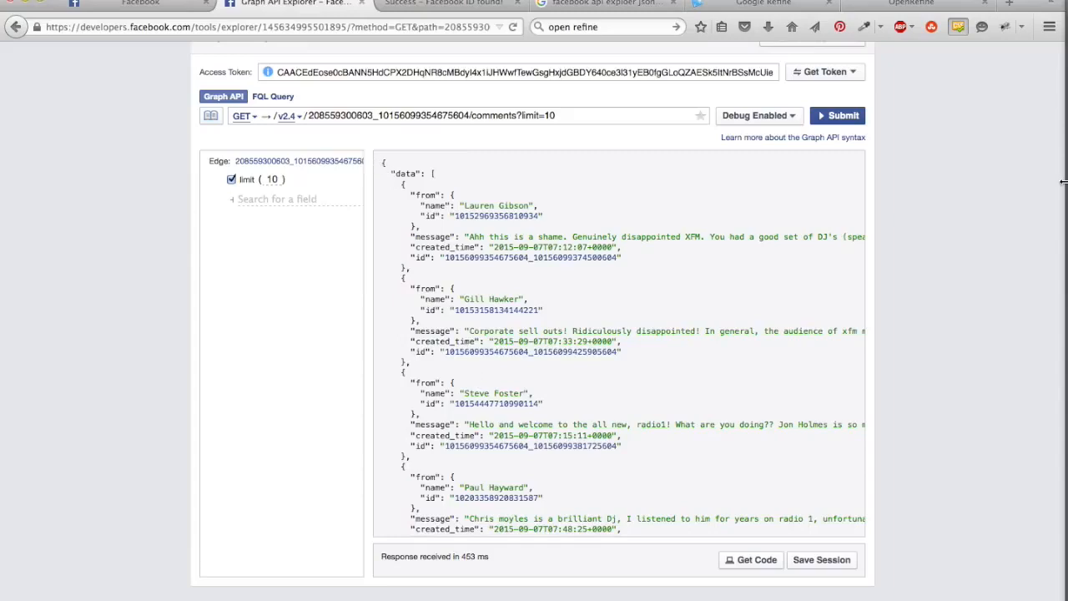
mouse_move(1066, 194)
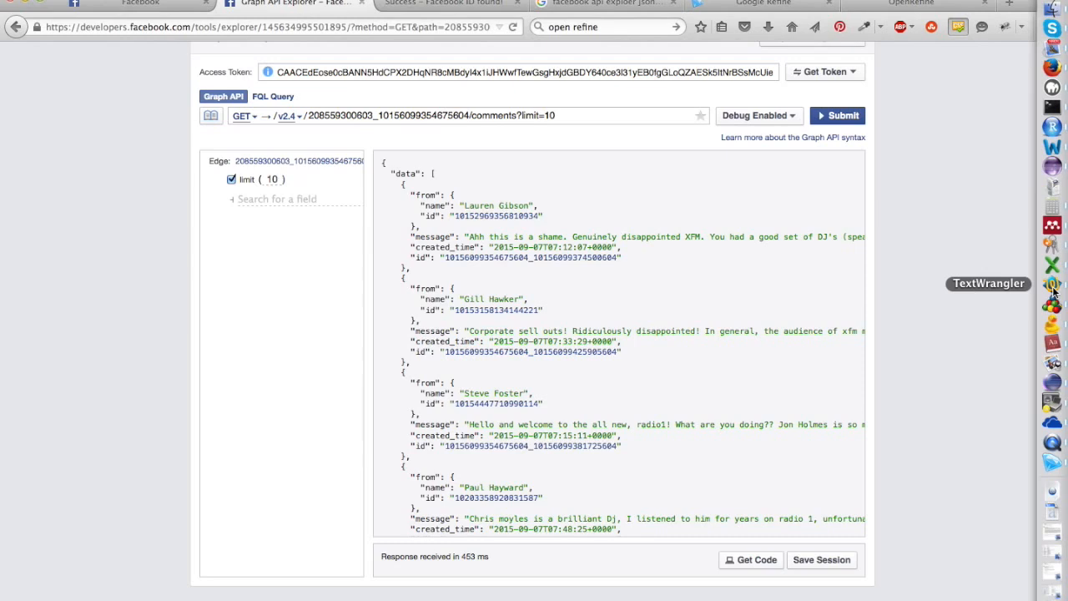
click(1052, 286)
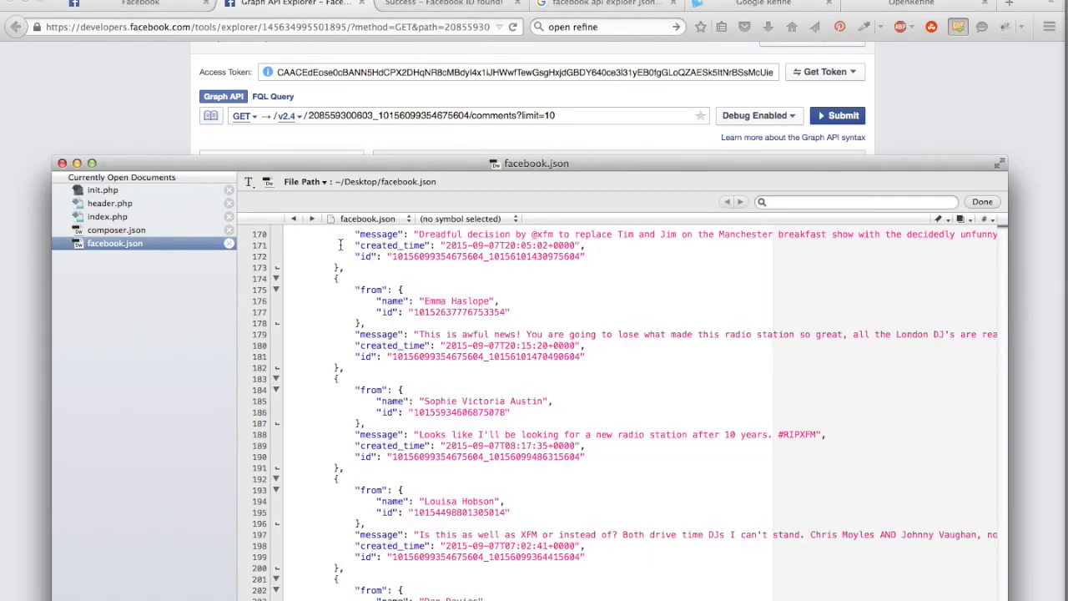
drag(490, 170, 454, 111)
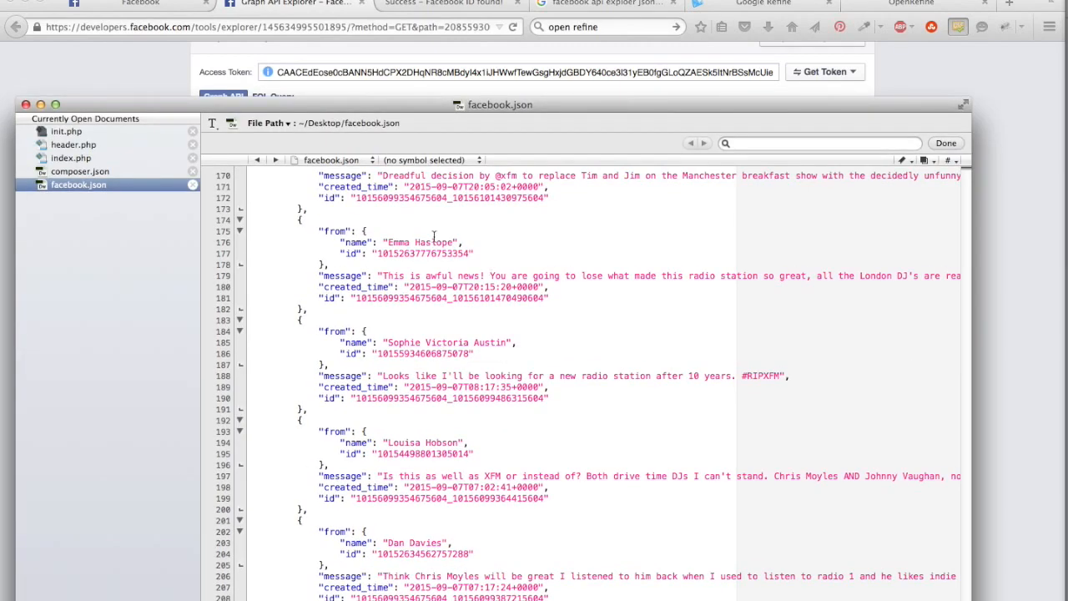
drag(386, 276, 594, 276)
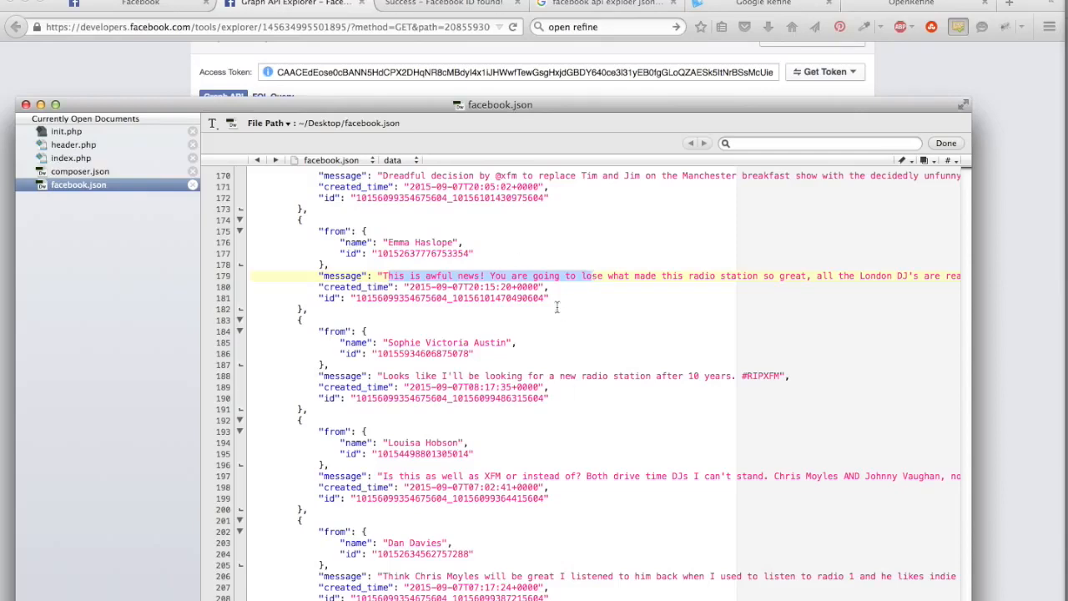
click(131, 0)
click(131, 0)
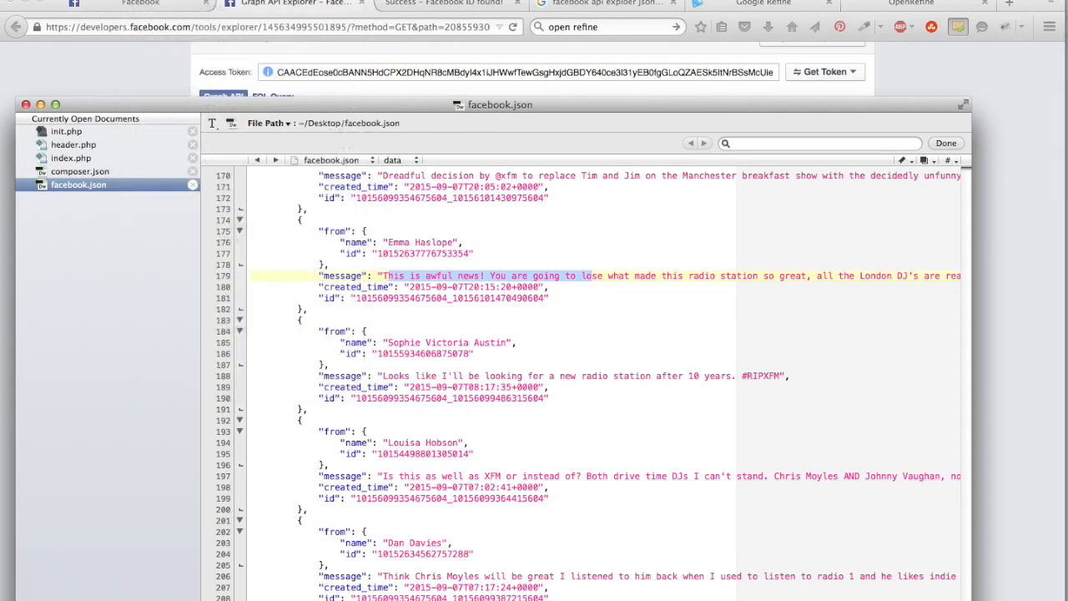
click(132, 0)
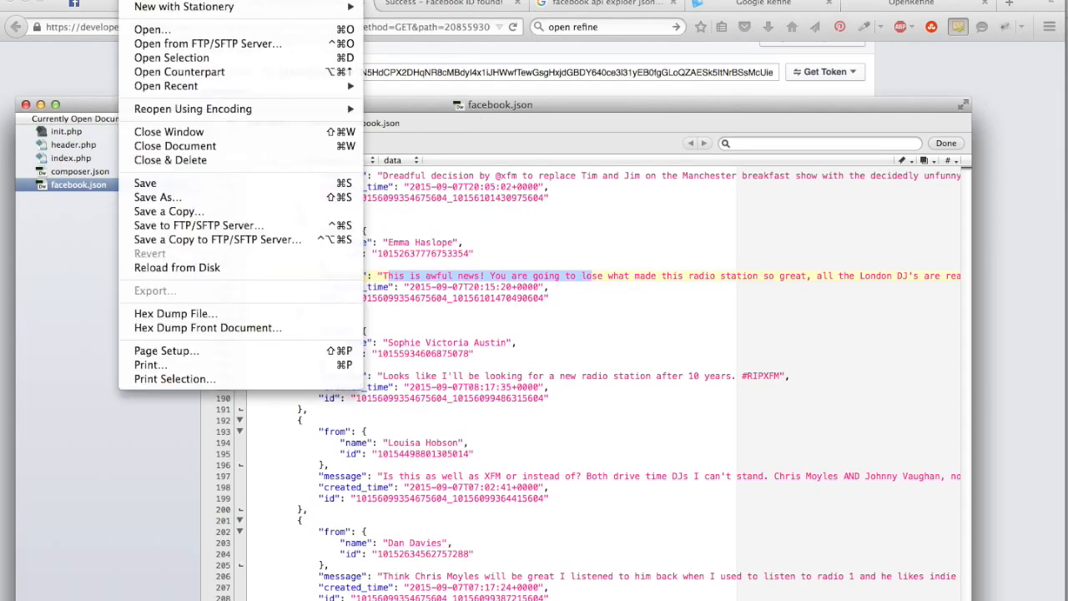
click(167, 197)
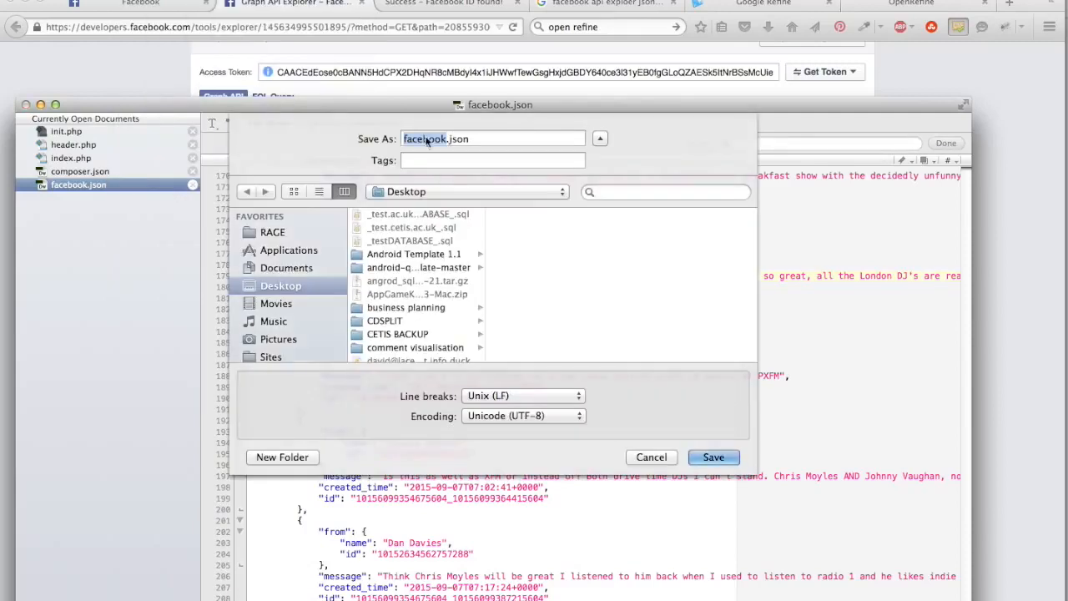
click(651, 458)
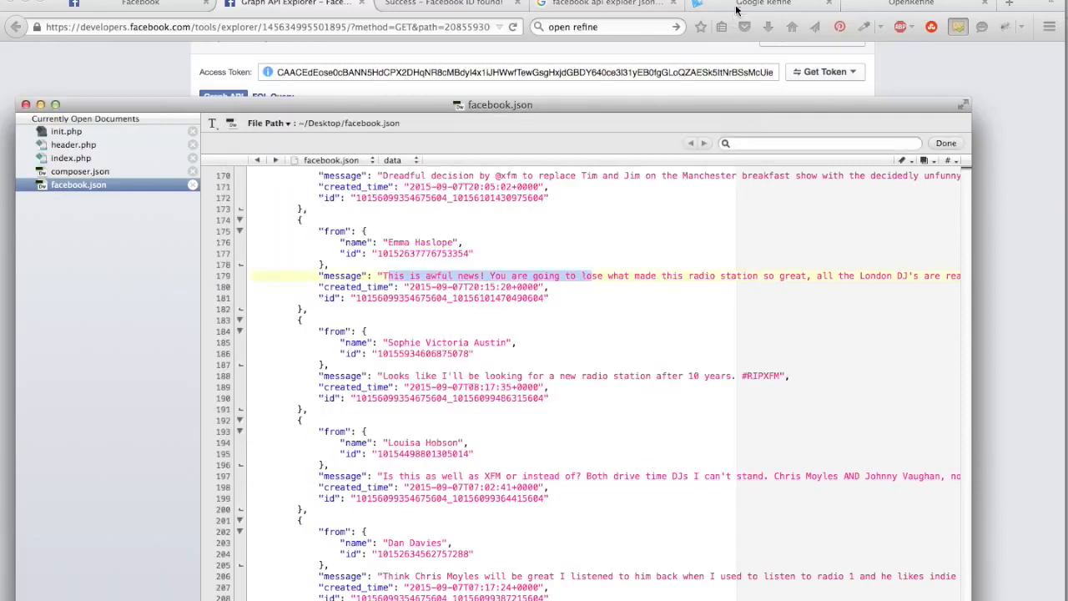
Switch to Google Refine and upload facebook.json from the Desktop as the data source for a new project
click(736, 7)
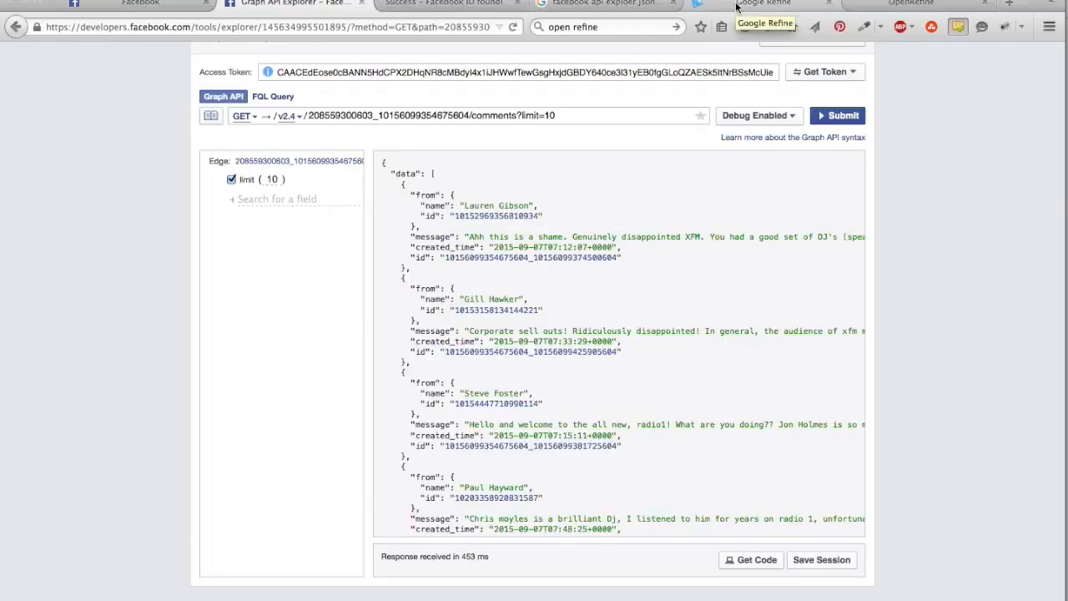
click(737, 6)
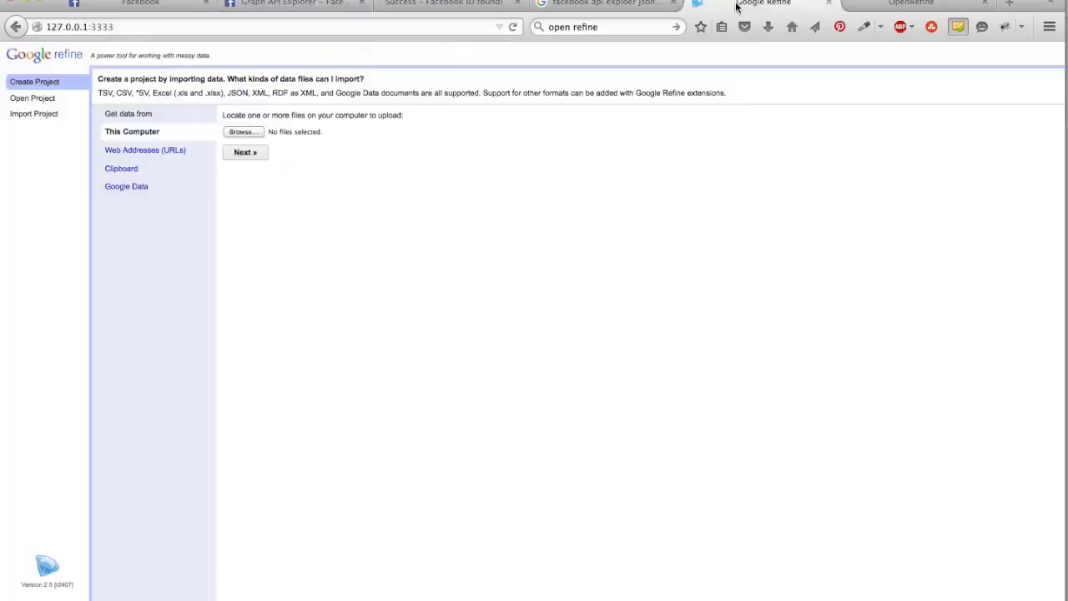
click(248, 135)
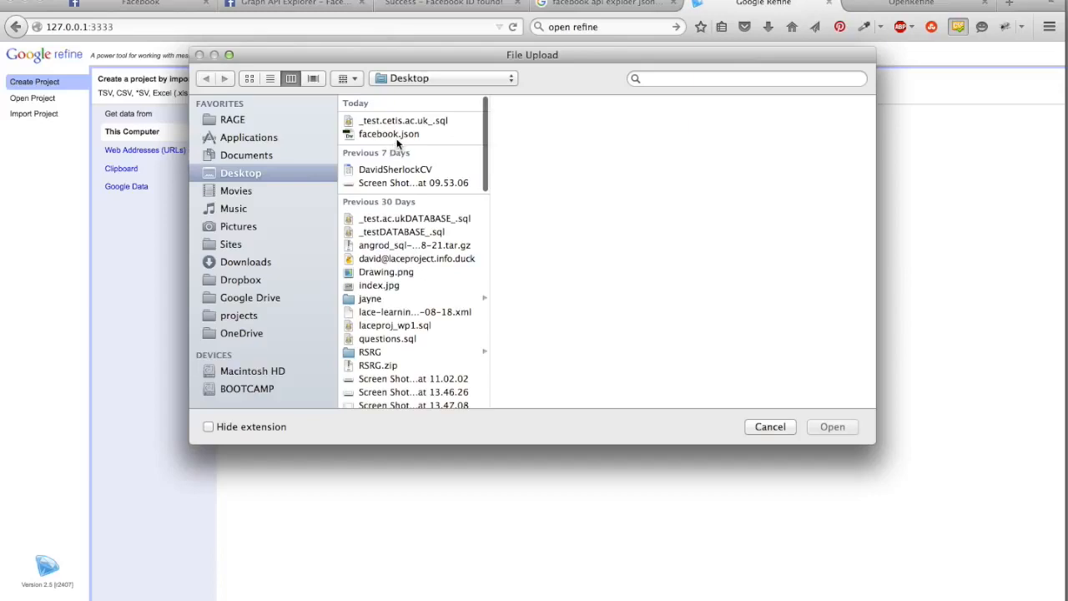
click(399, 135)
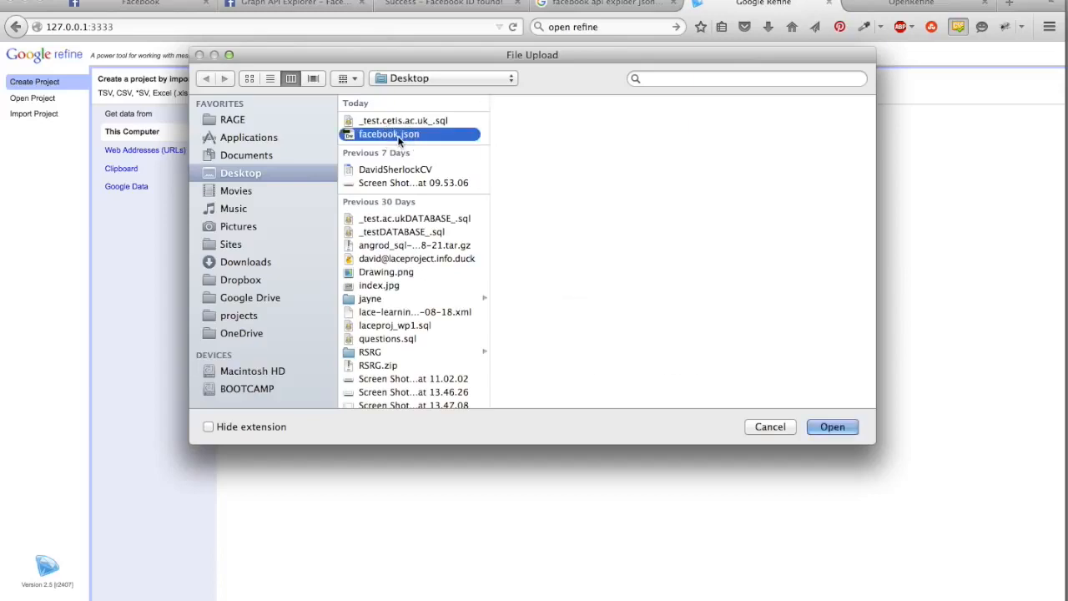
click(831, 427)
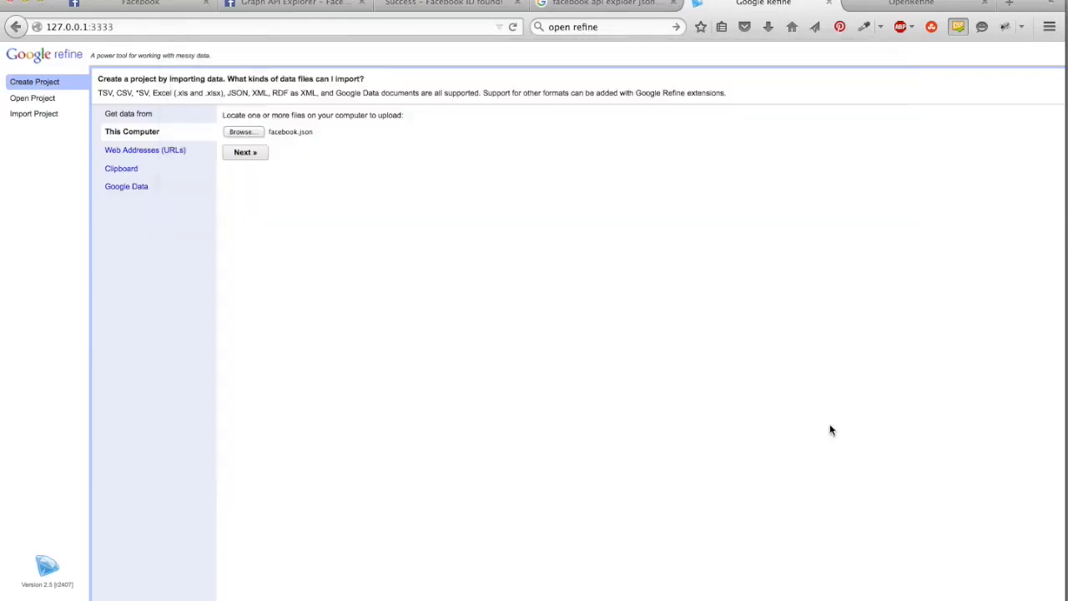
click(261, 157)
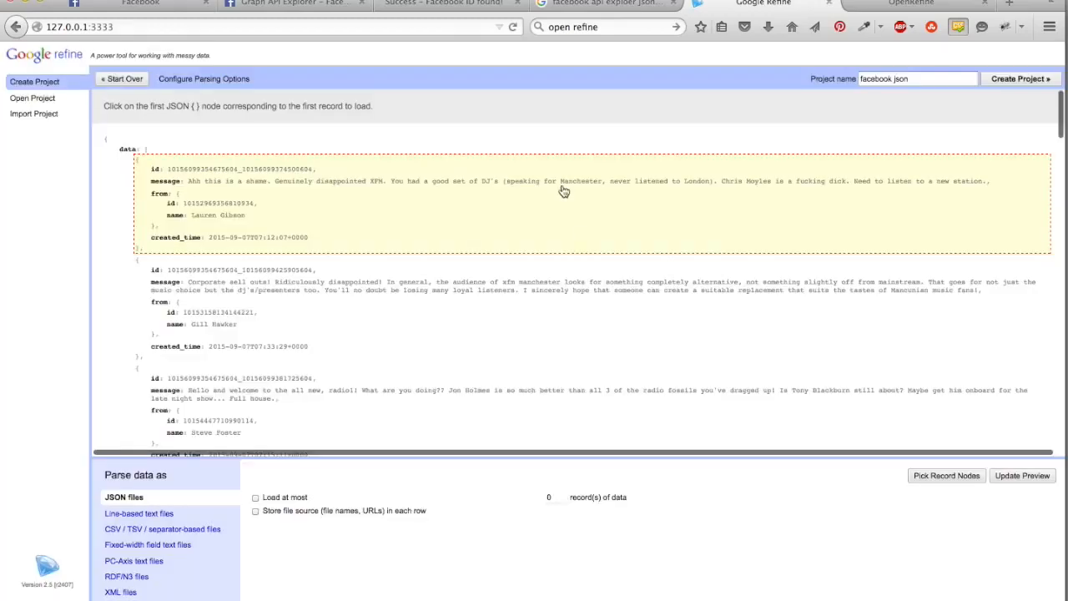
Use the first comment object under data as the record node and create the project "facebook json"
click(146, 168)
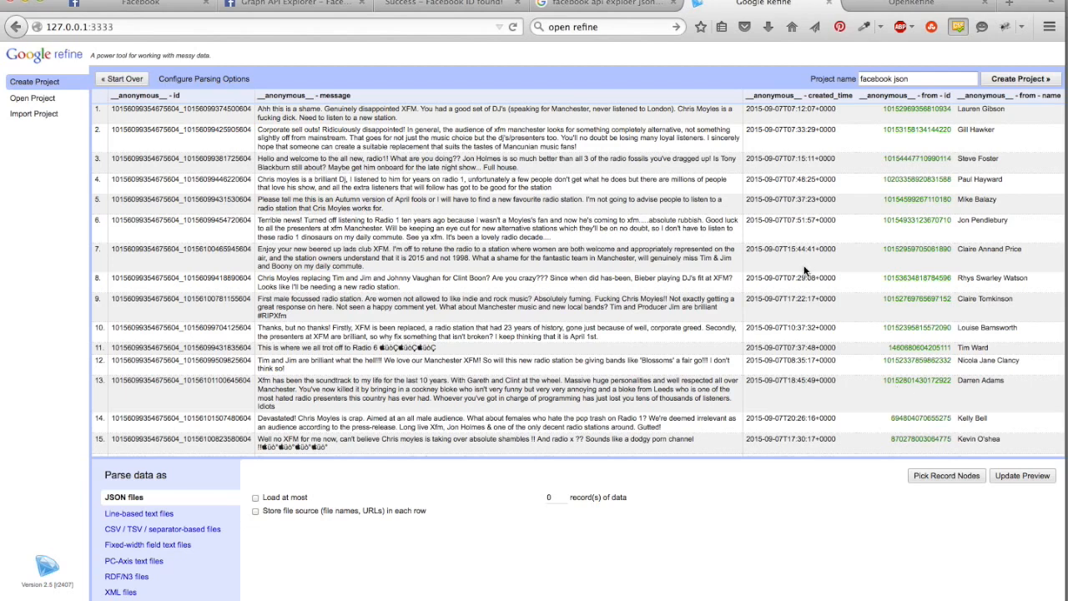
click(1026, 80)
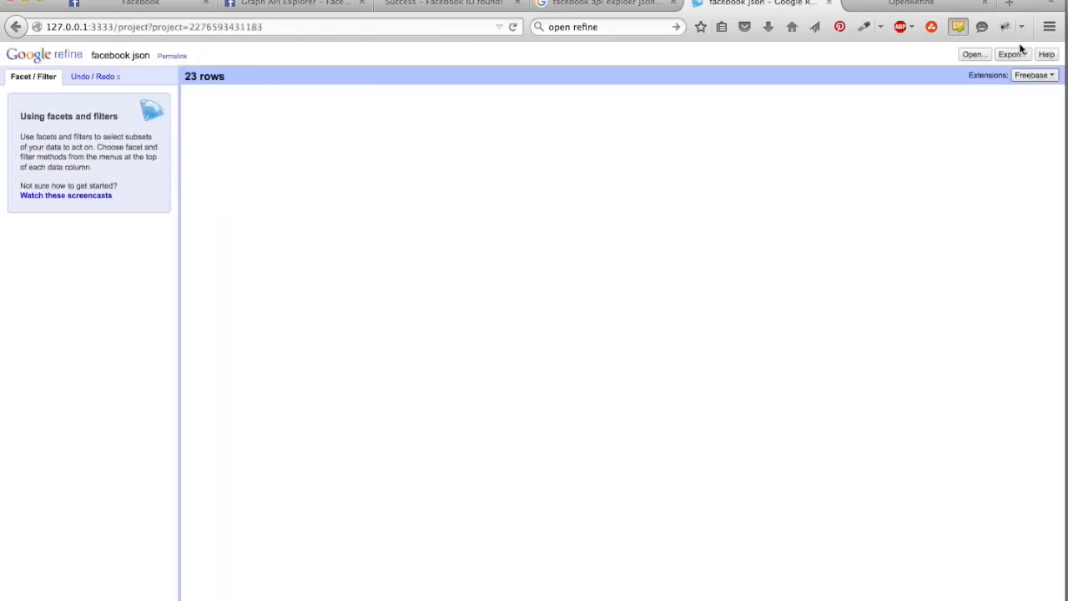
Check the project's export options and return to the Graph API Explorer
click(1025, 56)
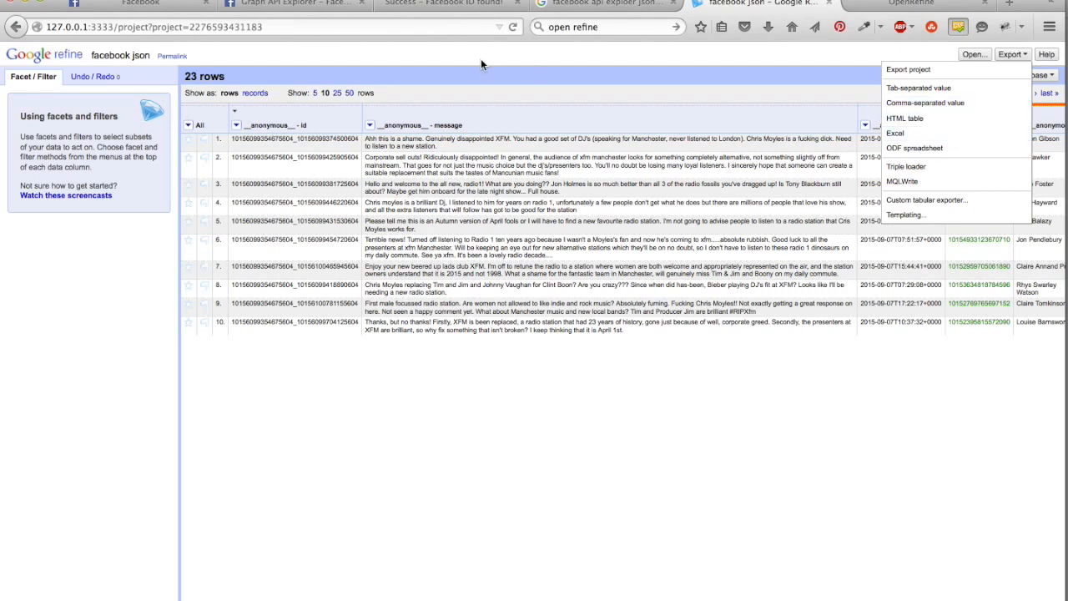
click(291, 6)
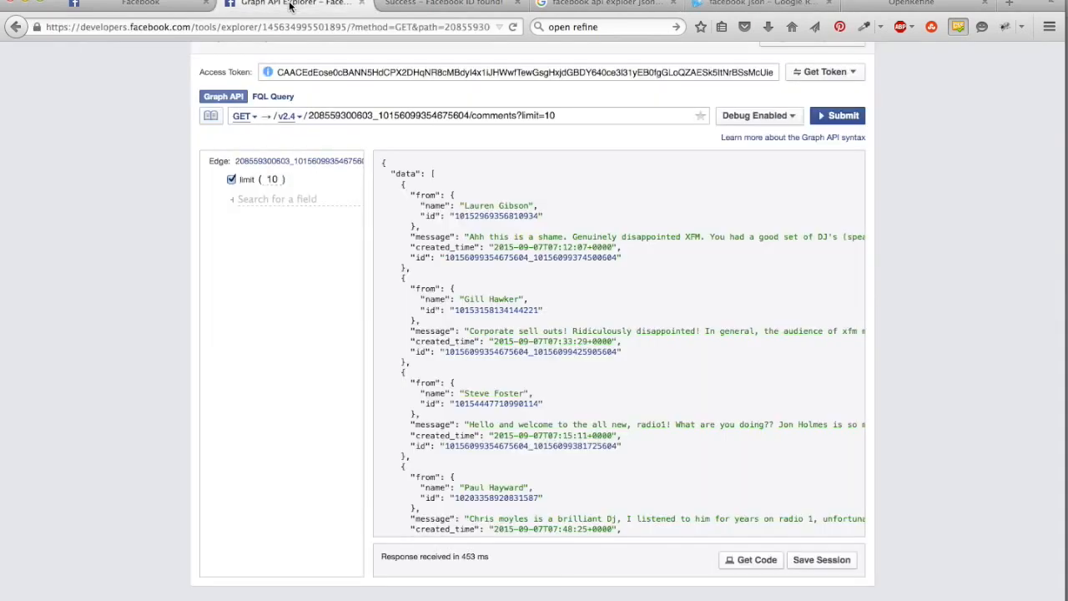